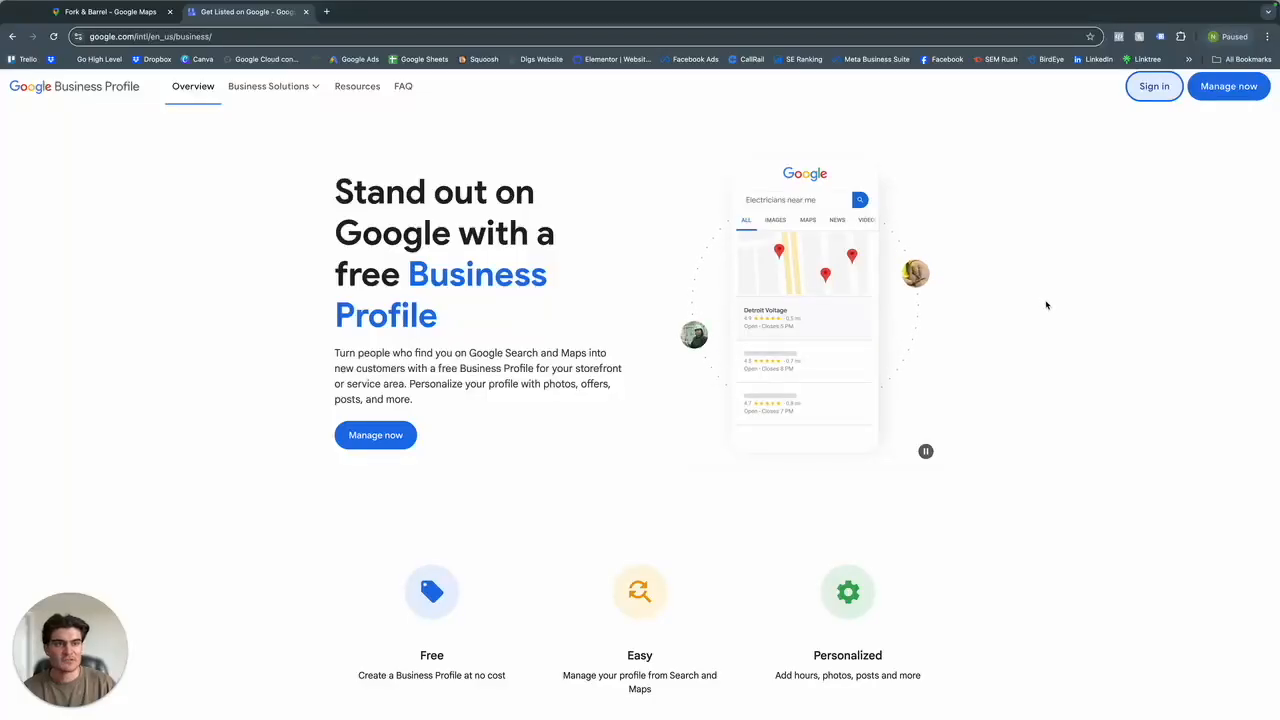
Sign in to Google Business Profile and enter "Nicks Car" as the business name.
click(1156, 87)
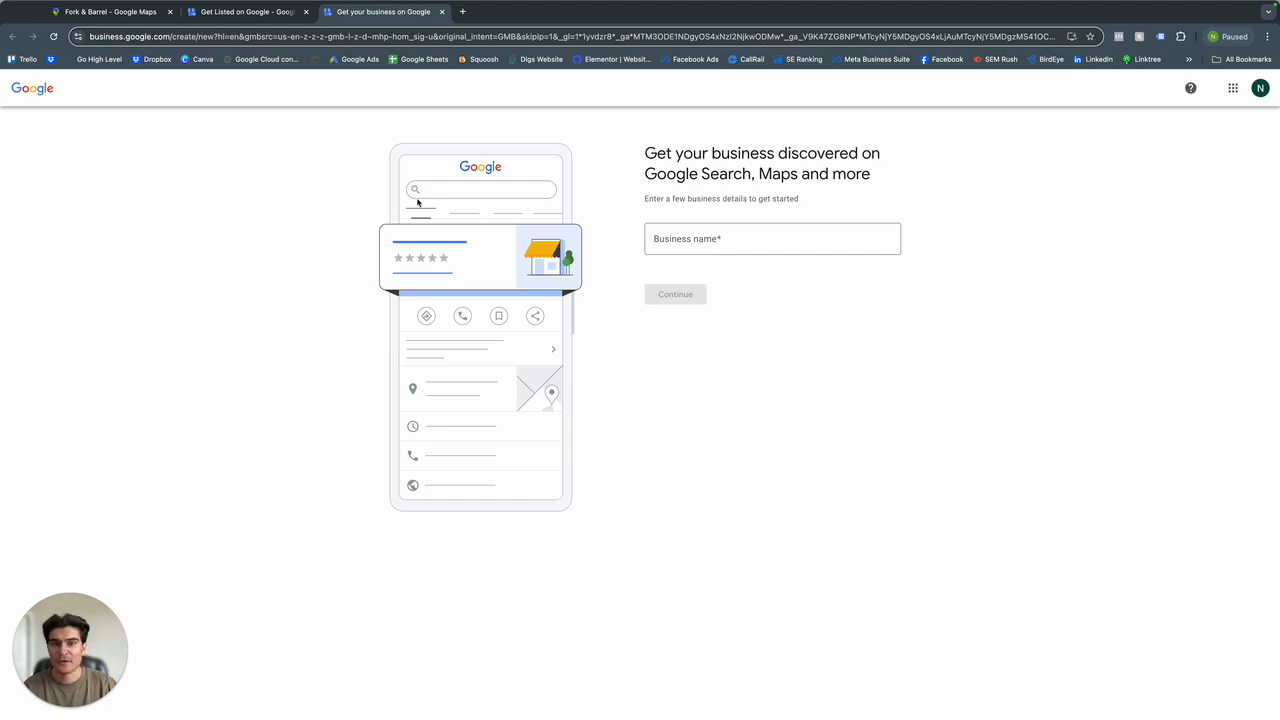
click(737, 238)
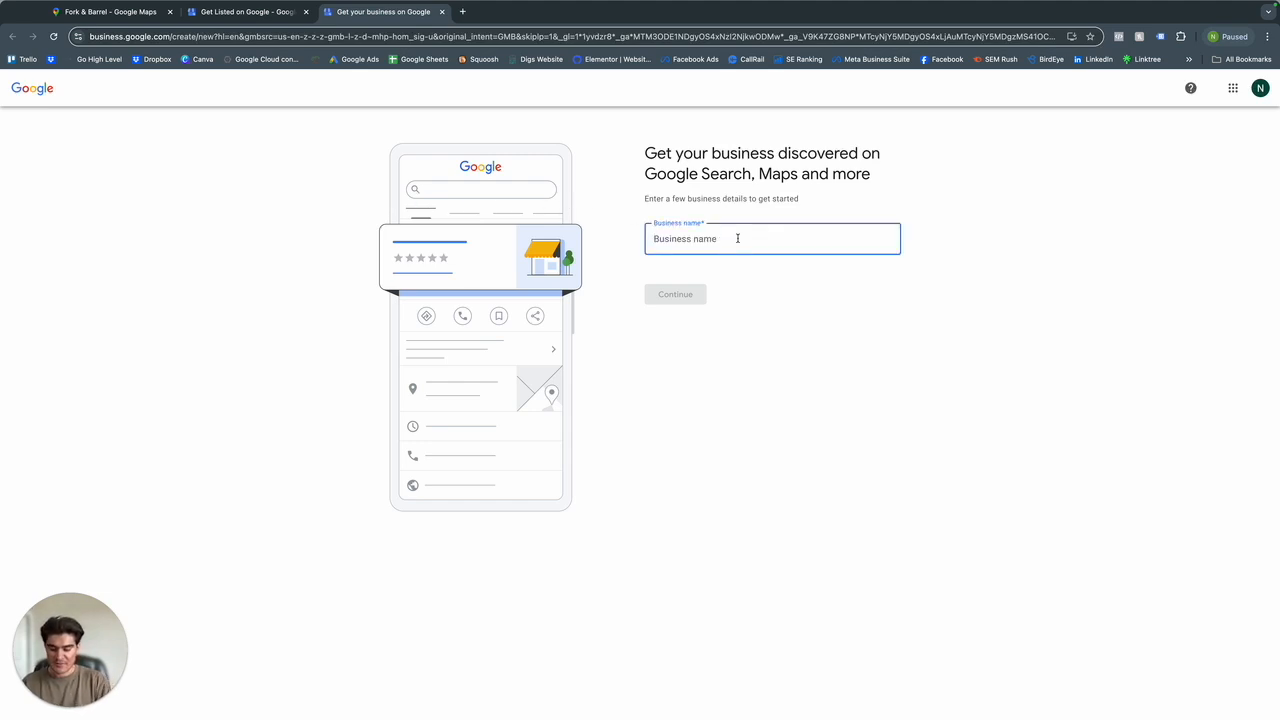
text(Nick)
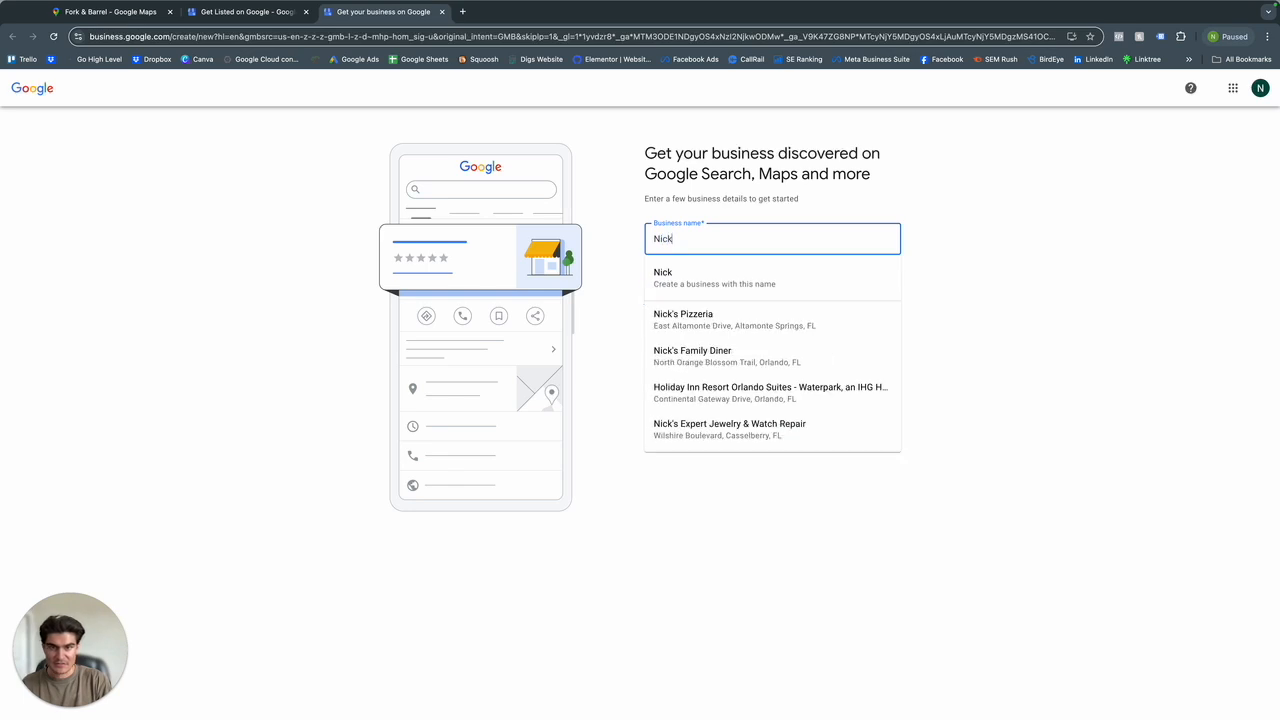
text(s C)
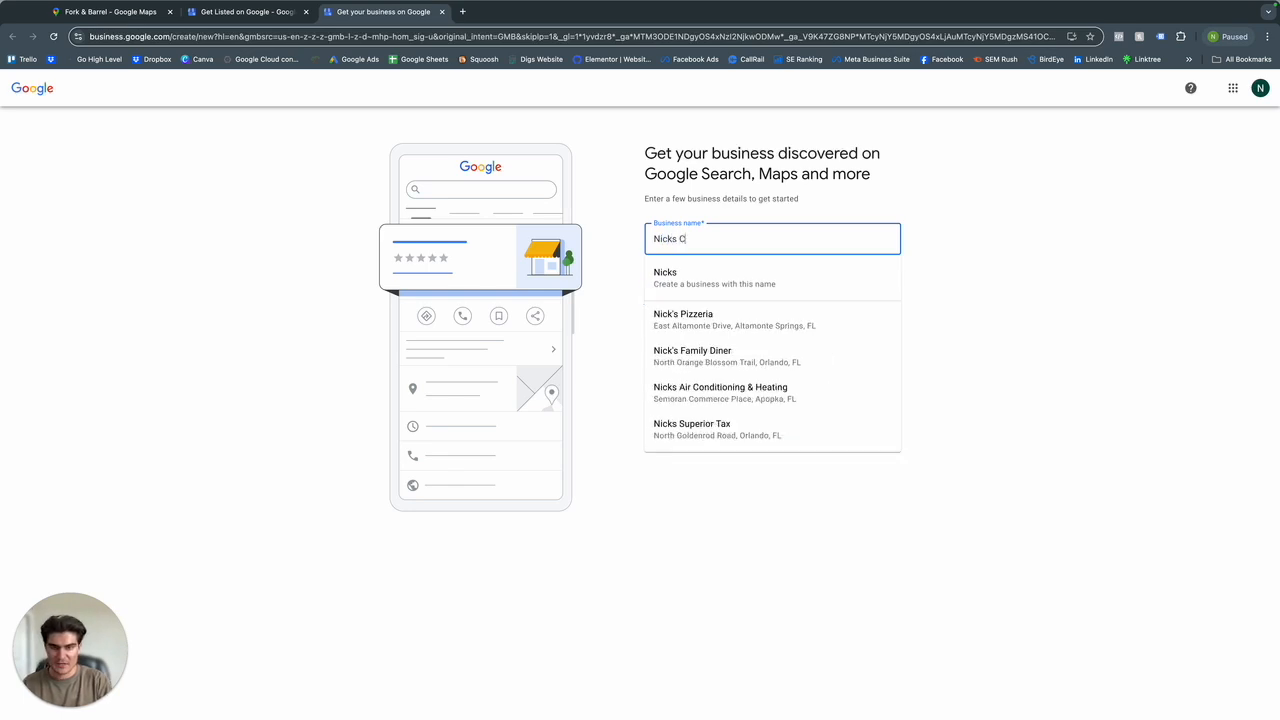
text(ar Washing)
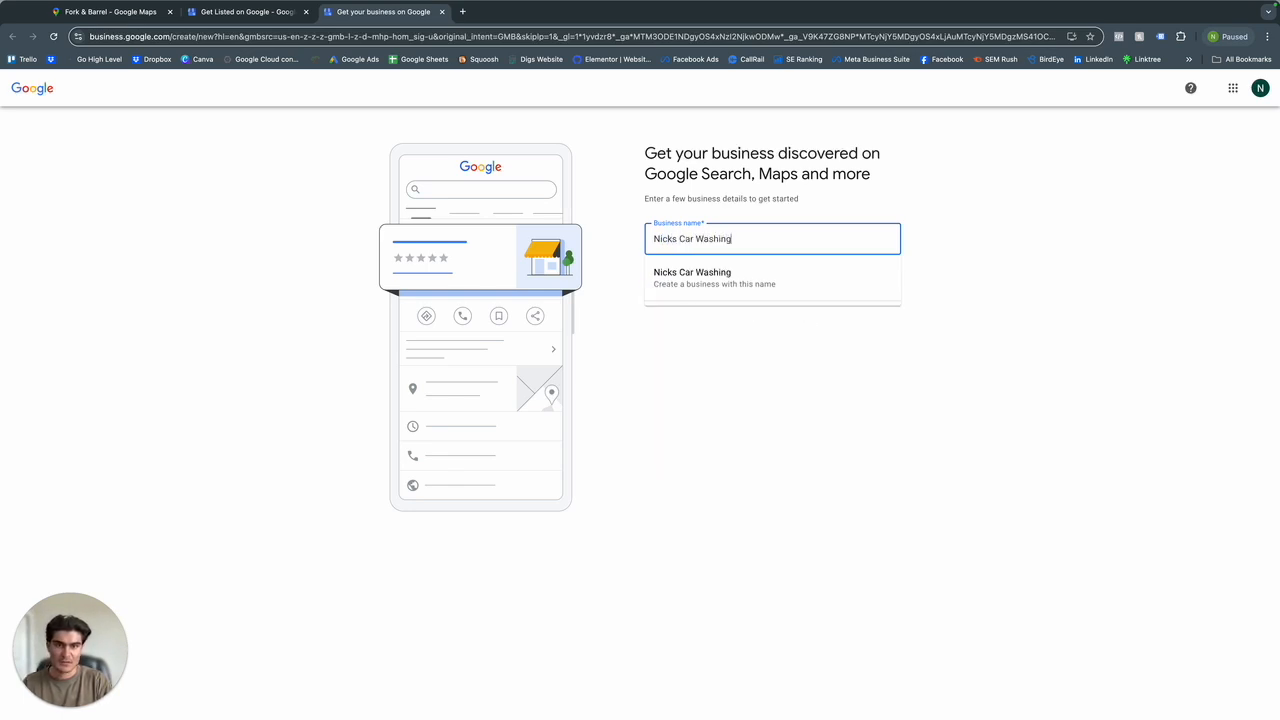
key(BackSpace)
key(BackSpace)
key(BackSpace)
key(BackSpace)
key(BackSpace)
key(BackSpace)
key(BackSpace)
key(BackSpace)
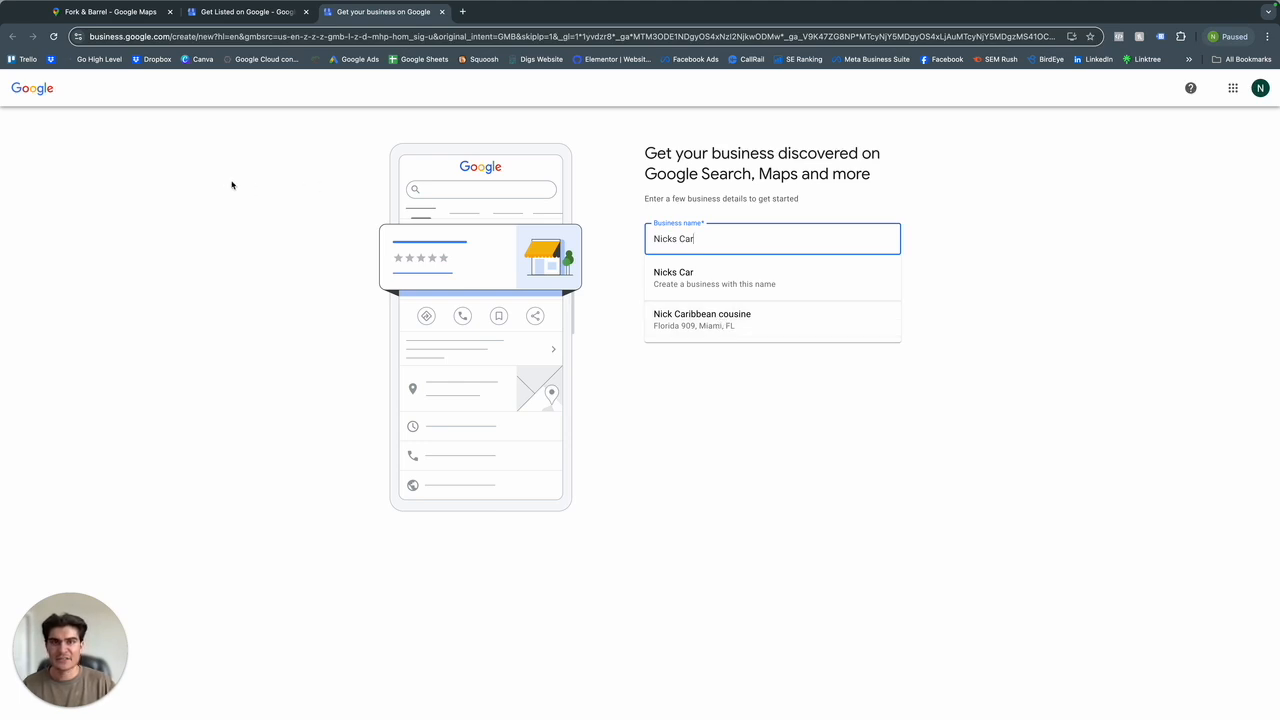
Switch to the Fork & Barrel listing in Google Maps and open the page for claiming that business.
click(110, 11)
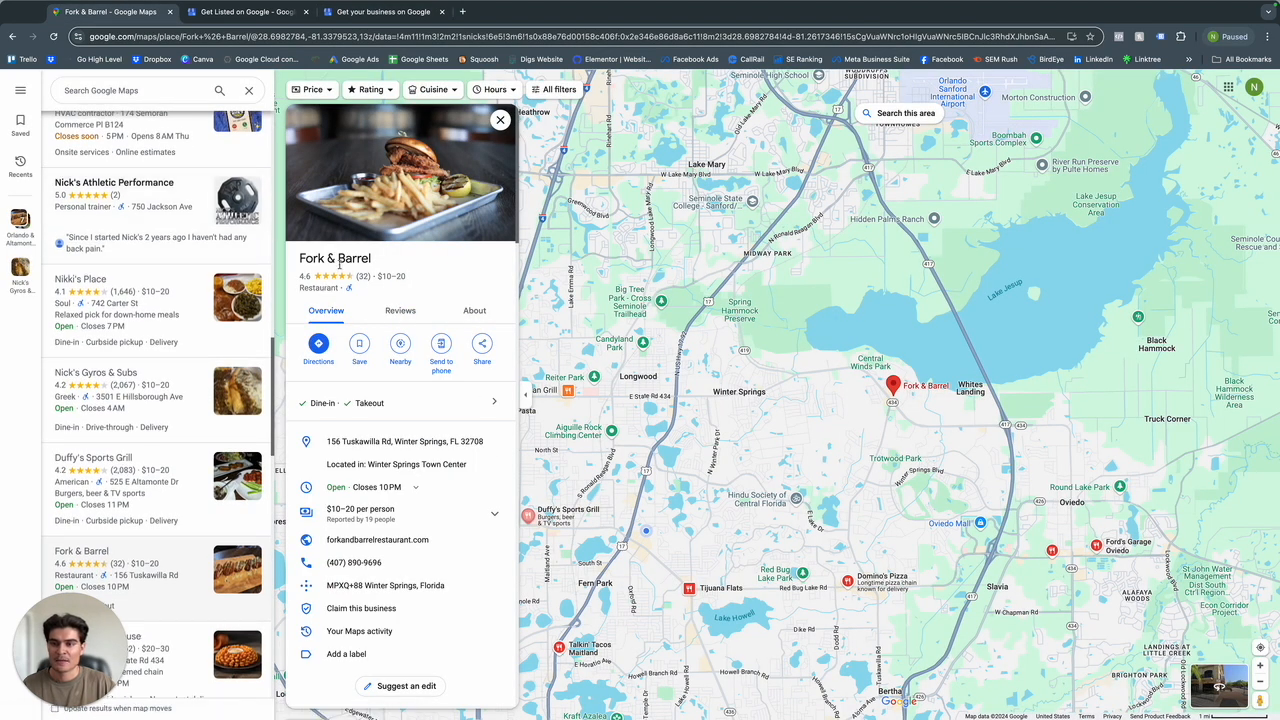
drag(370, 258, 299, 258)
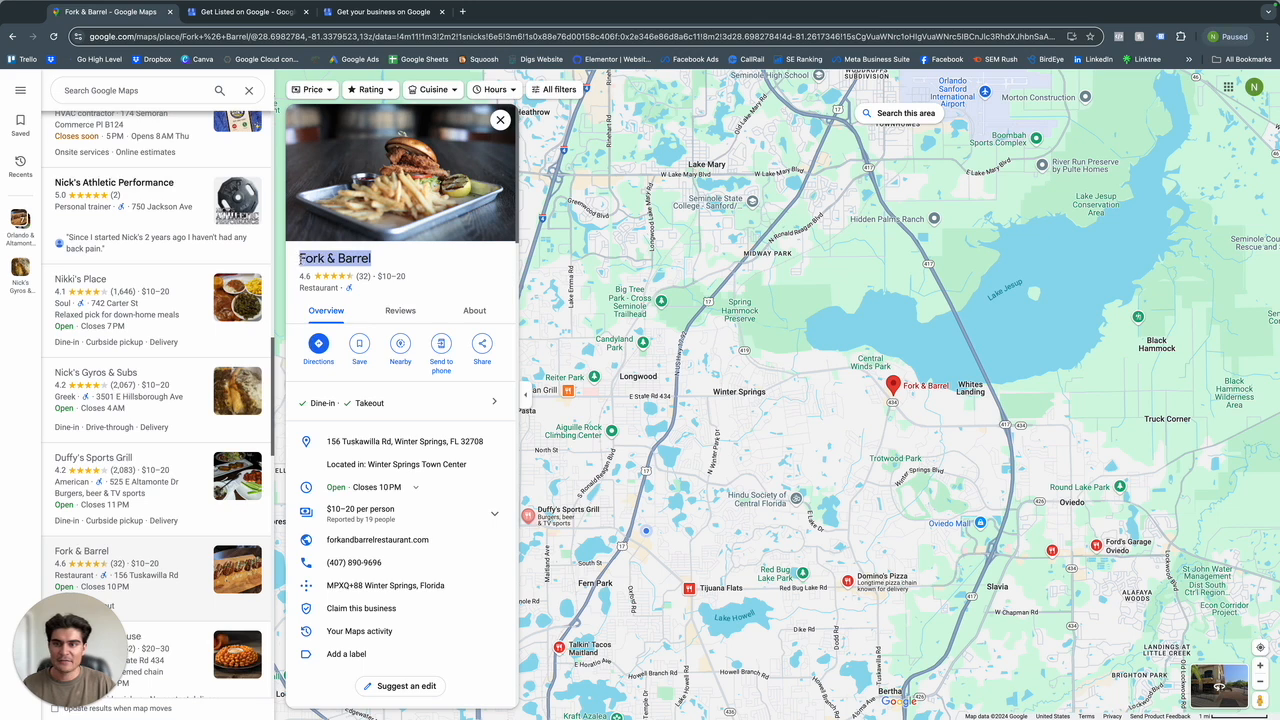
click(321, 257)
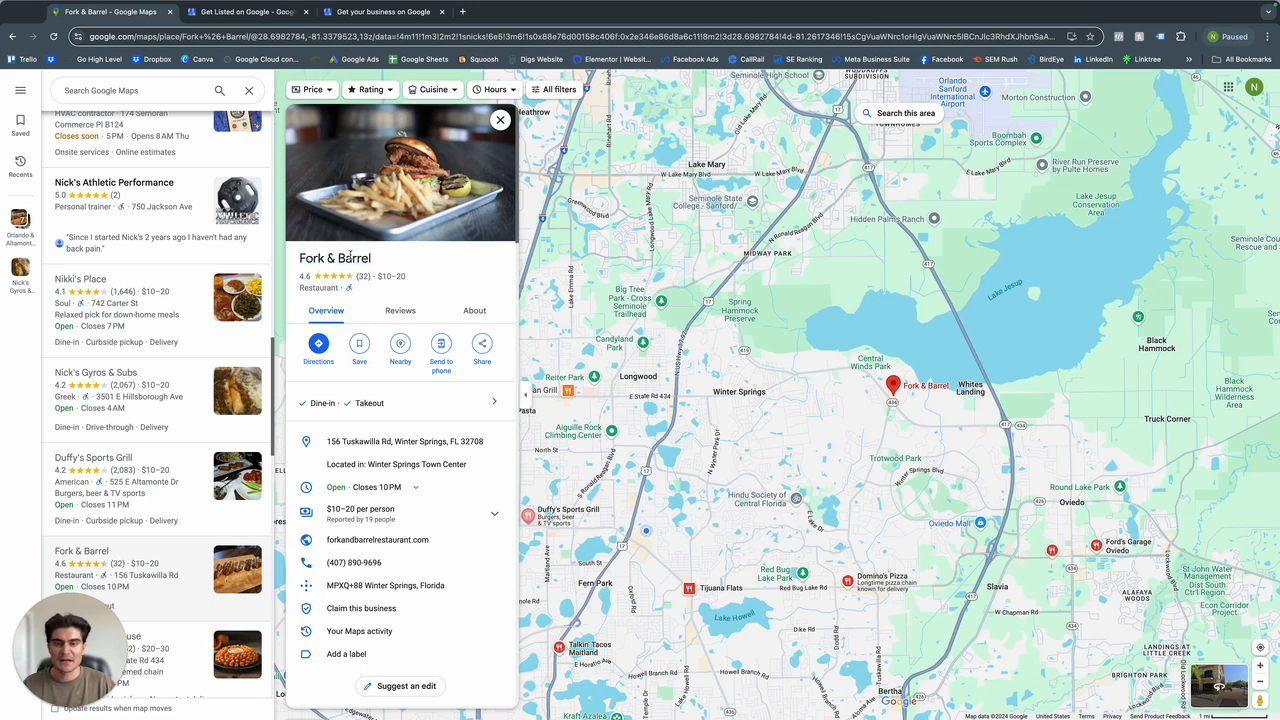
drag(370, 258, 300, 259)
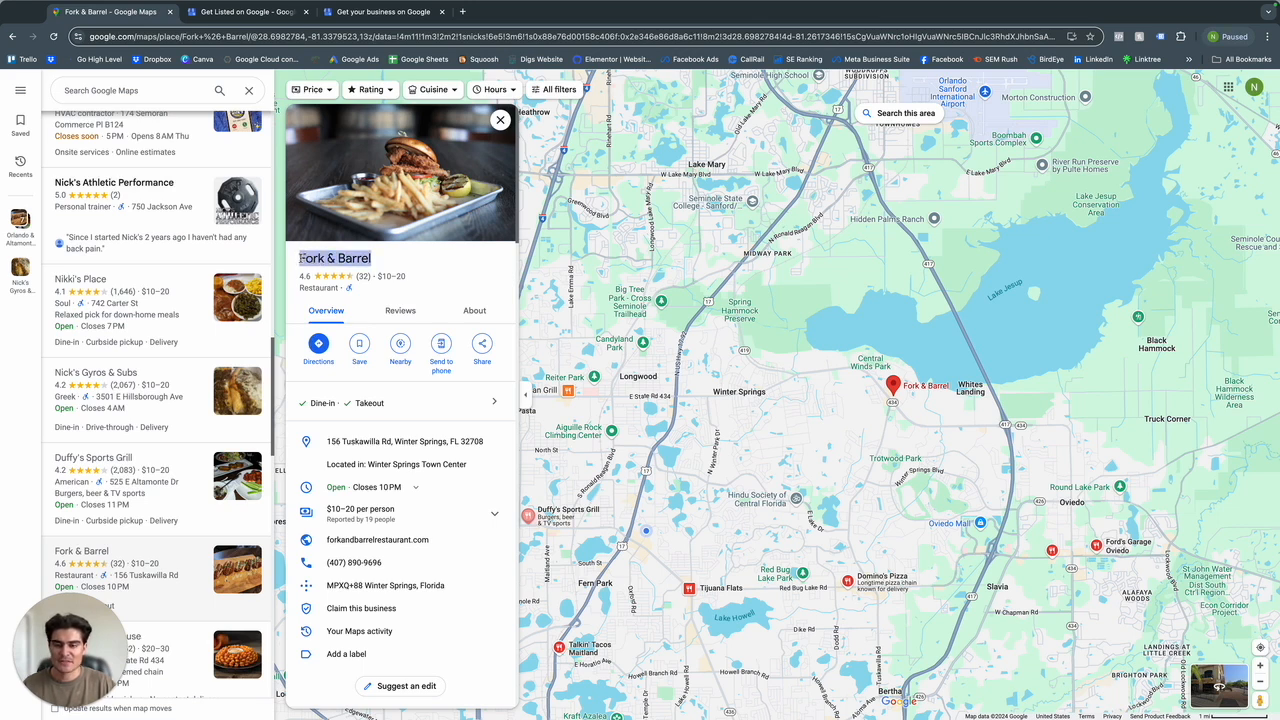
click(421, 292)
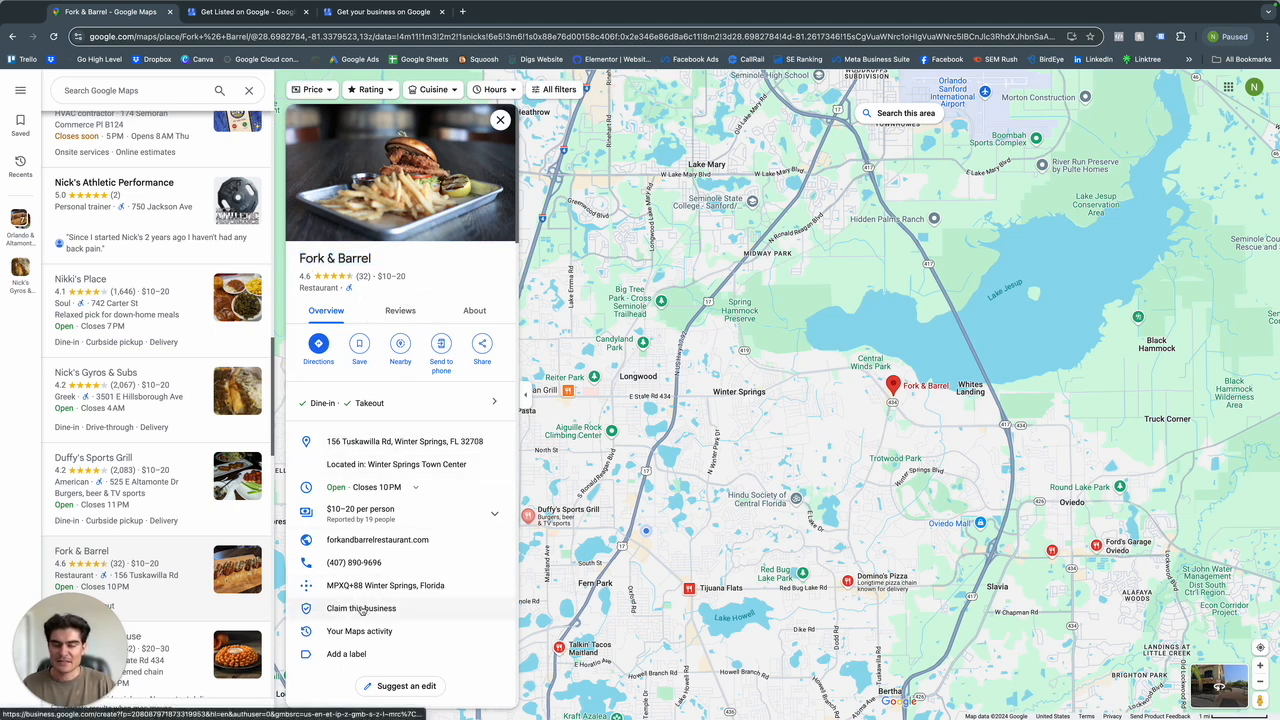
click(340, 610)
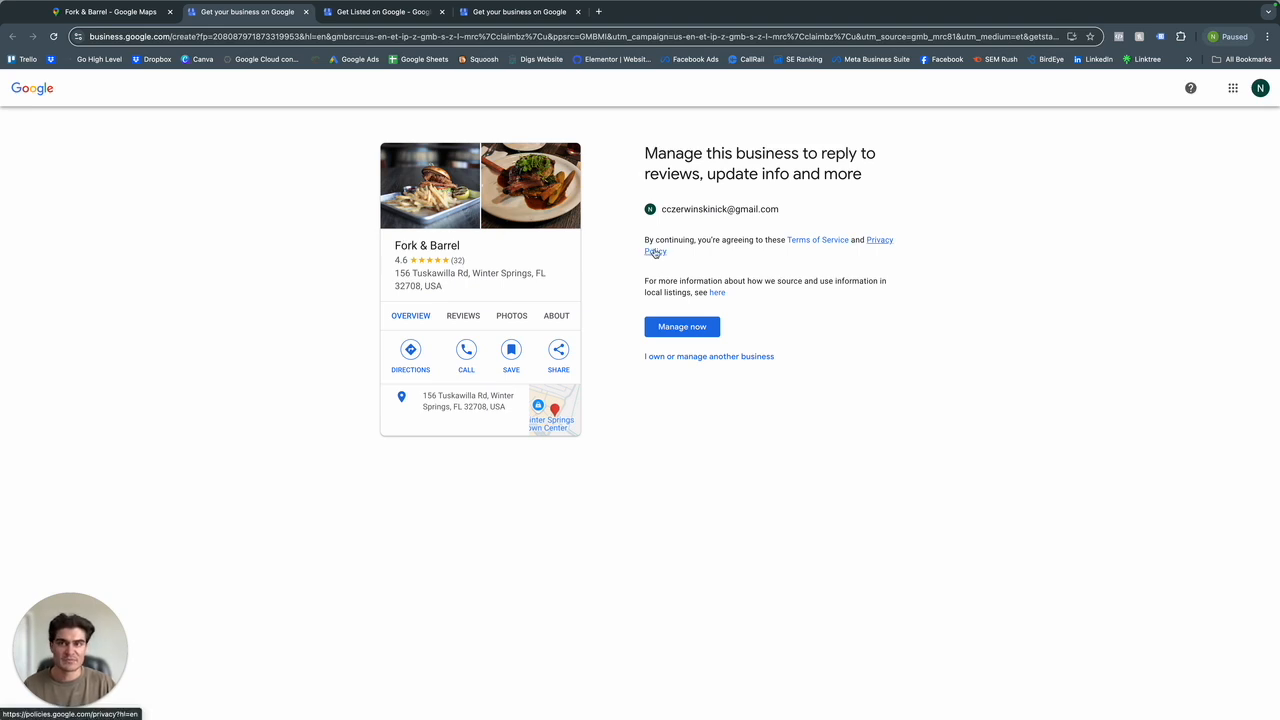
Return to the new business form, complete the name as "Nicks Car Washing", and create a business with this name.
click(390, 13)
click(495, 15)
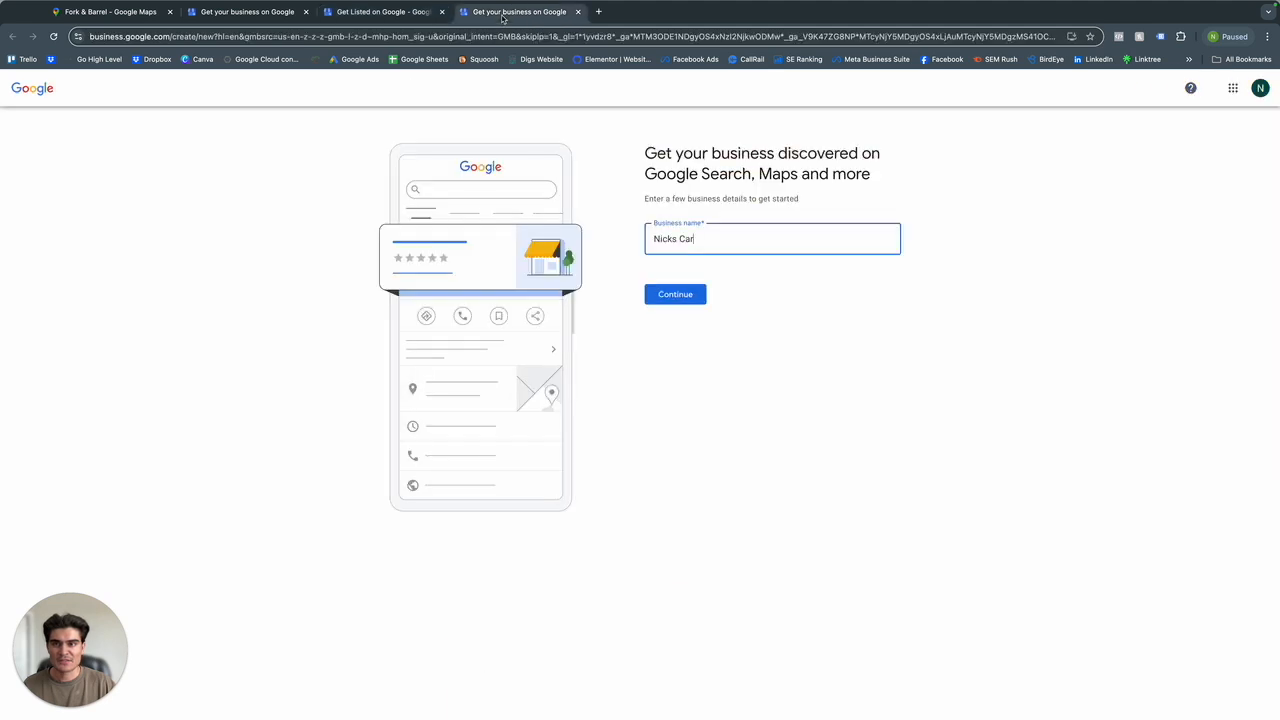
text(Washing)
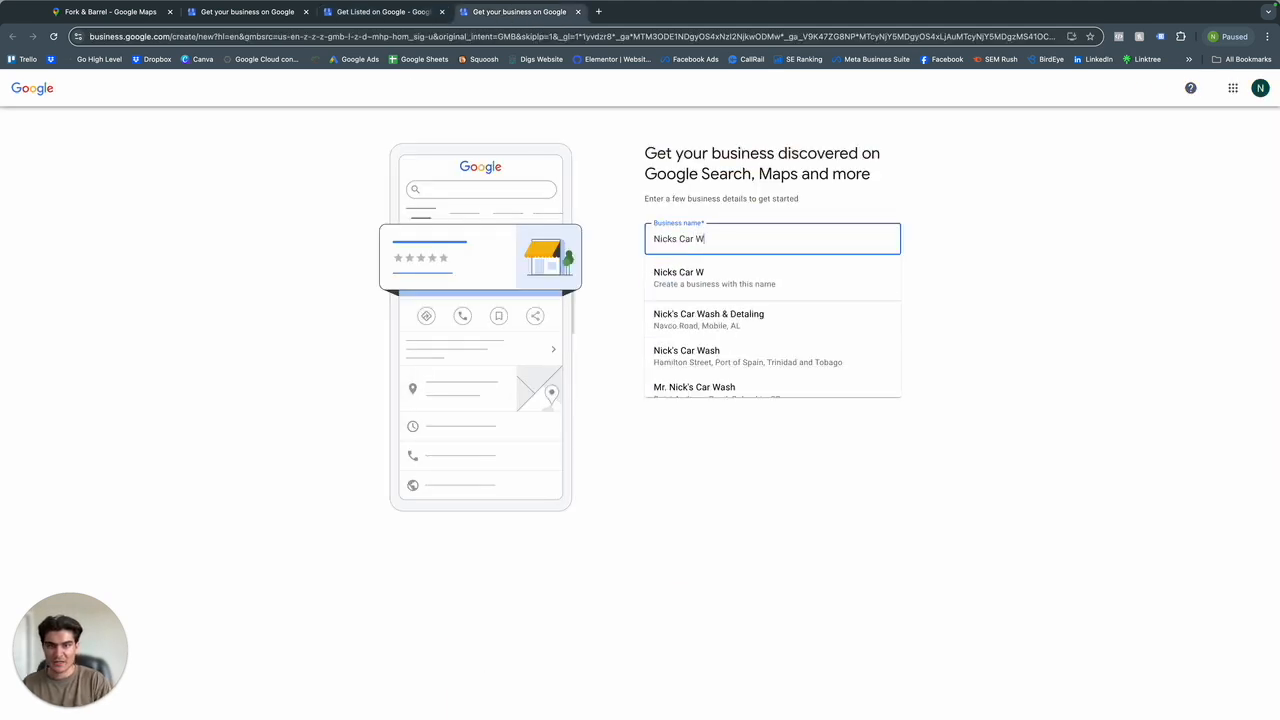
click(683, 277)
click(677, 296)
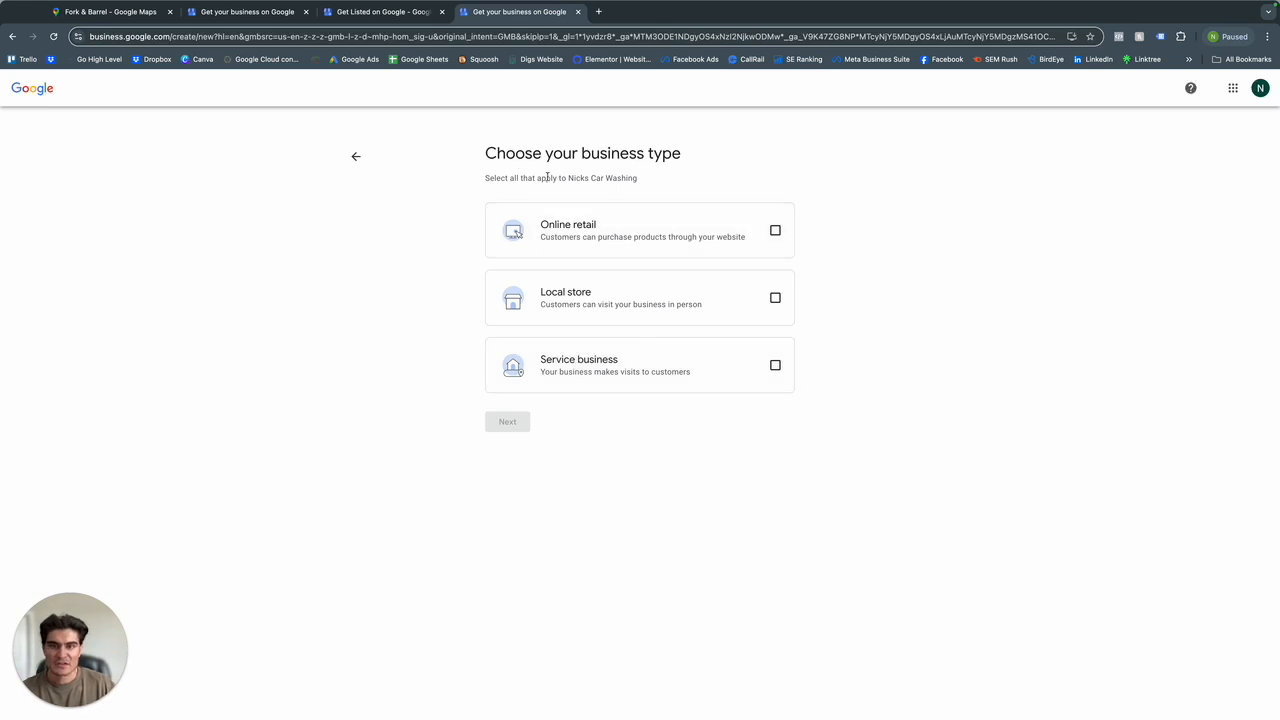
Choose Online retail, Local store and Service business as the business types and continue.
click(636, 226)
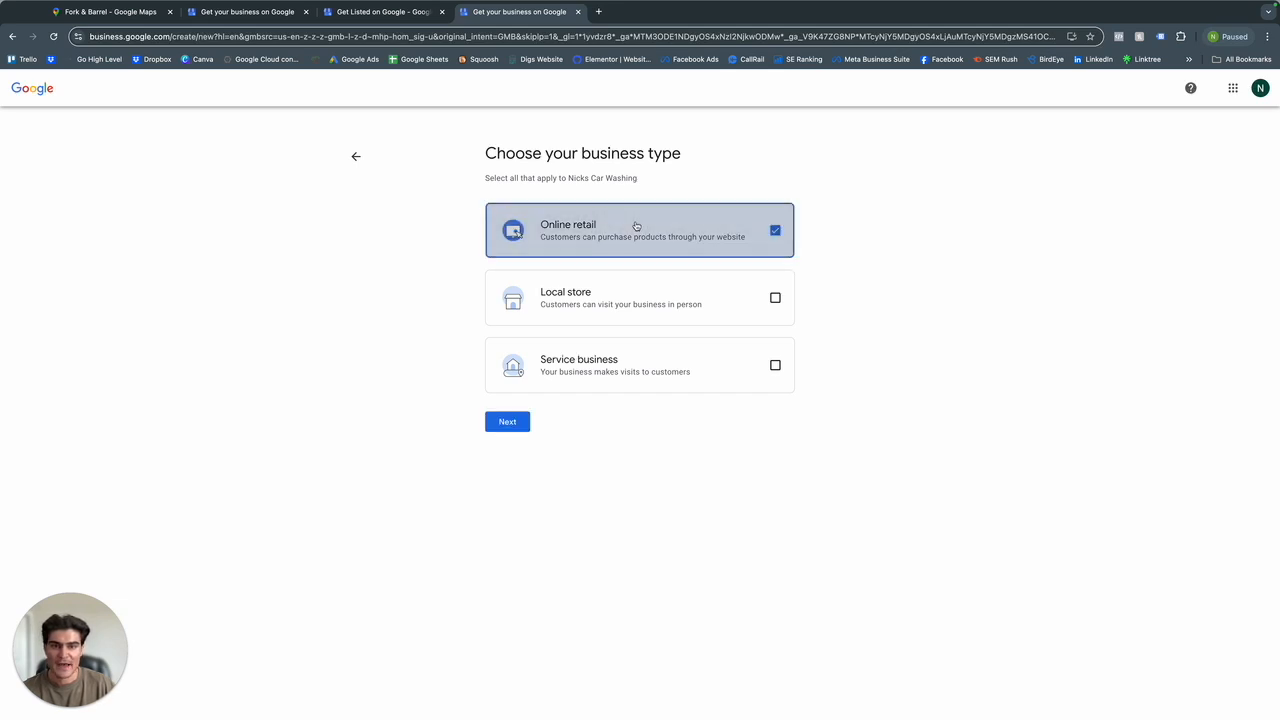
click(594, 299)
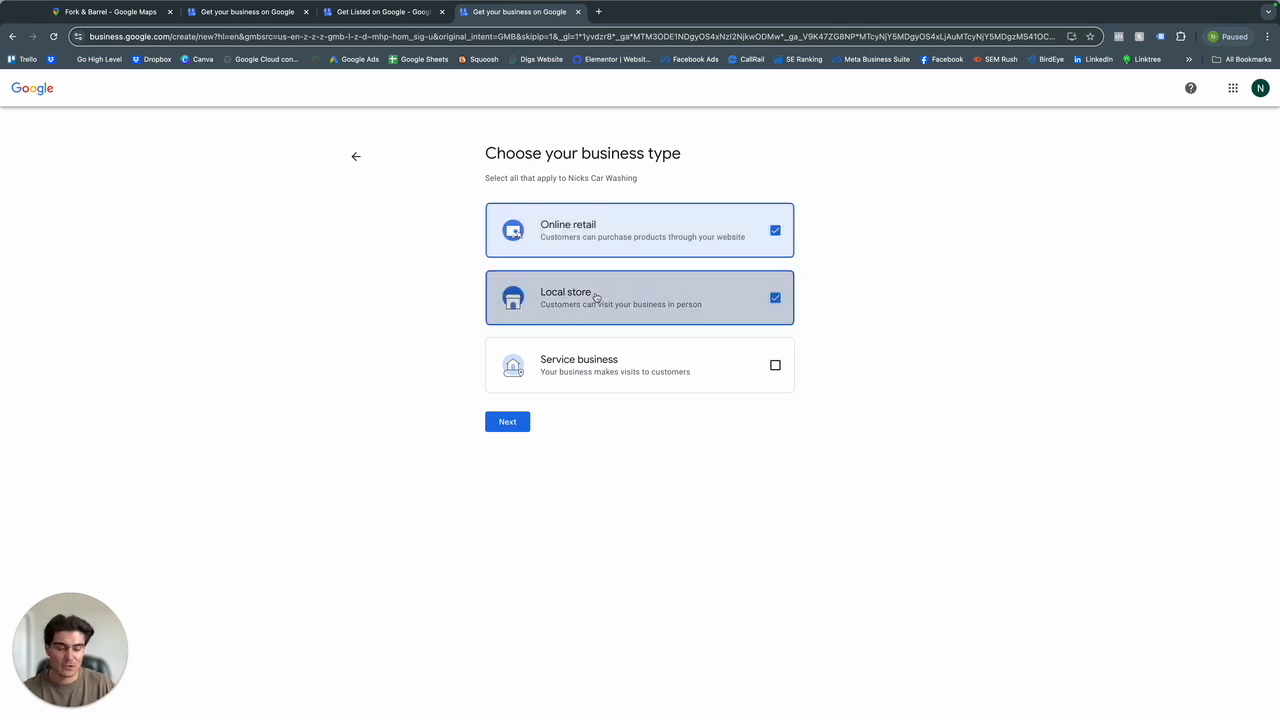
click(588, 372)
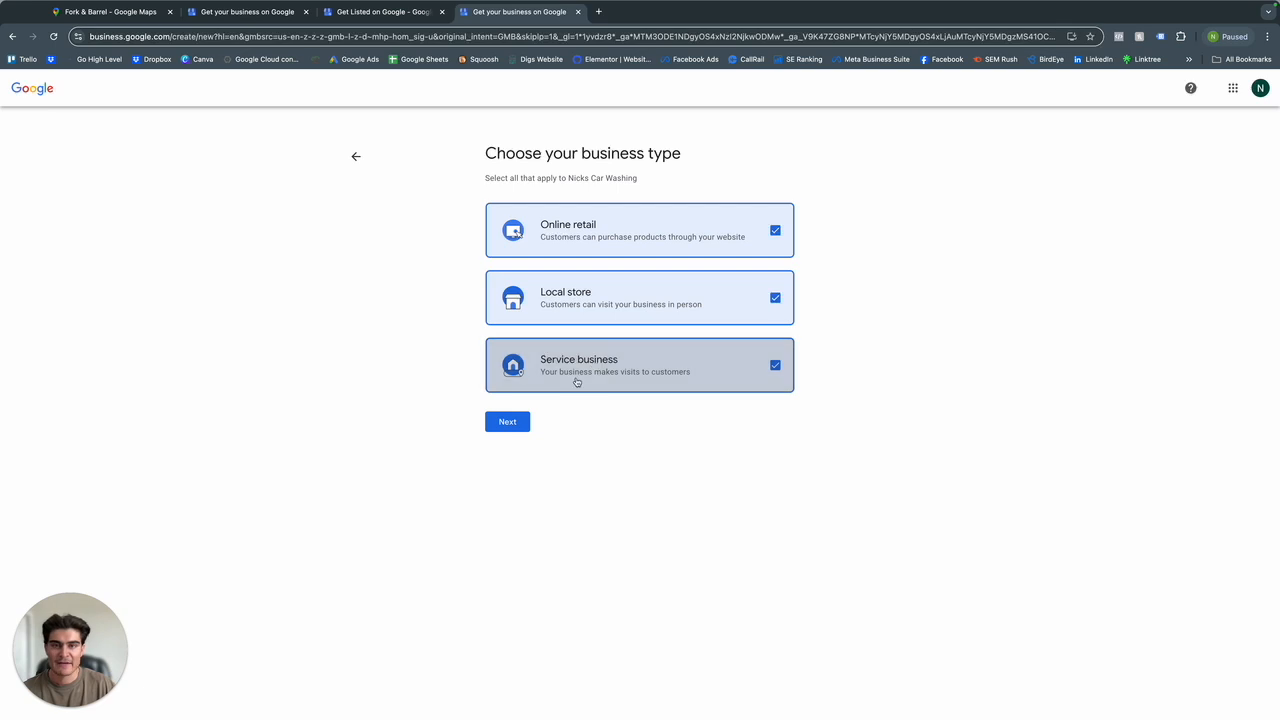
click(512, 425)
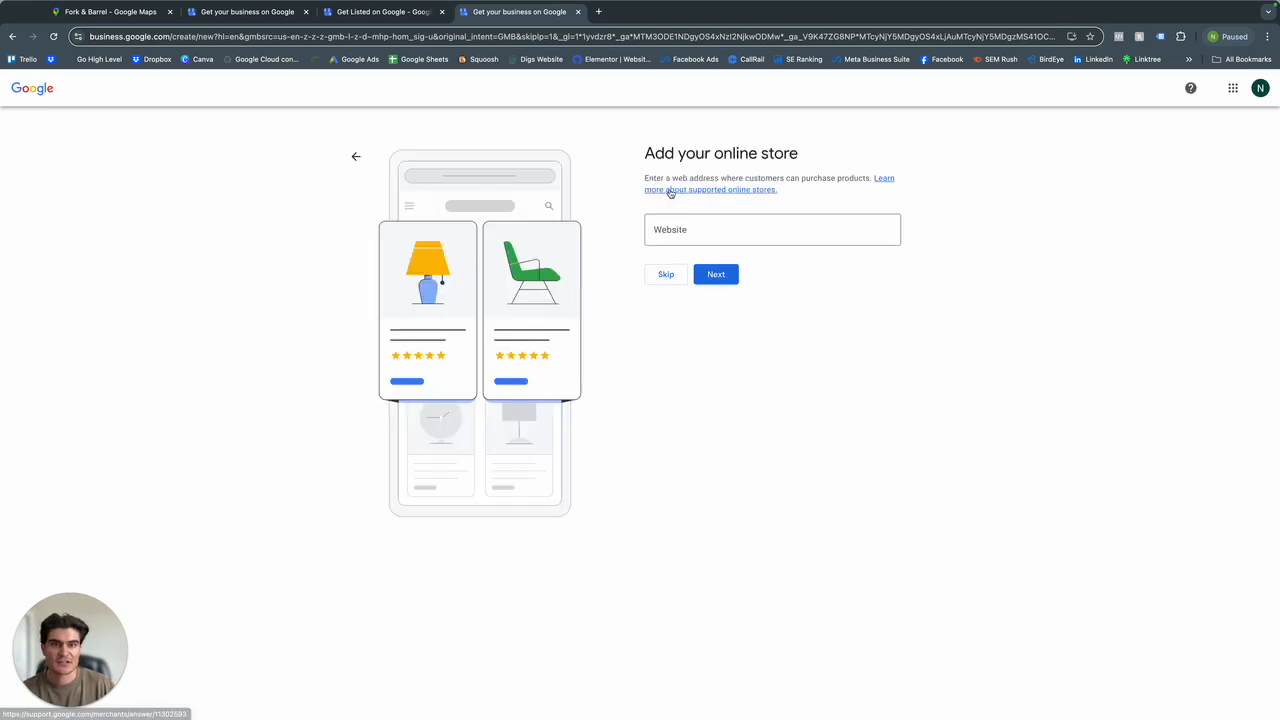
Review the online store web address request and skip adding a website.
drag(648, 178, 798, 178)
click(800, 190)
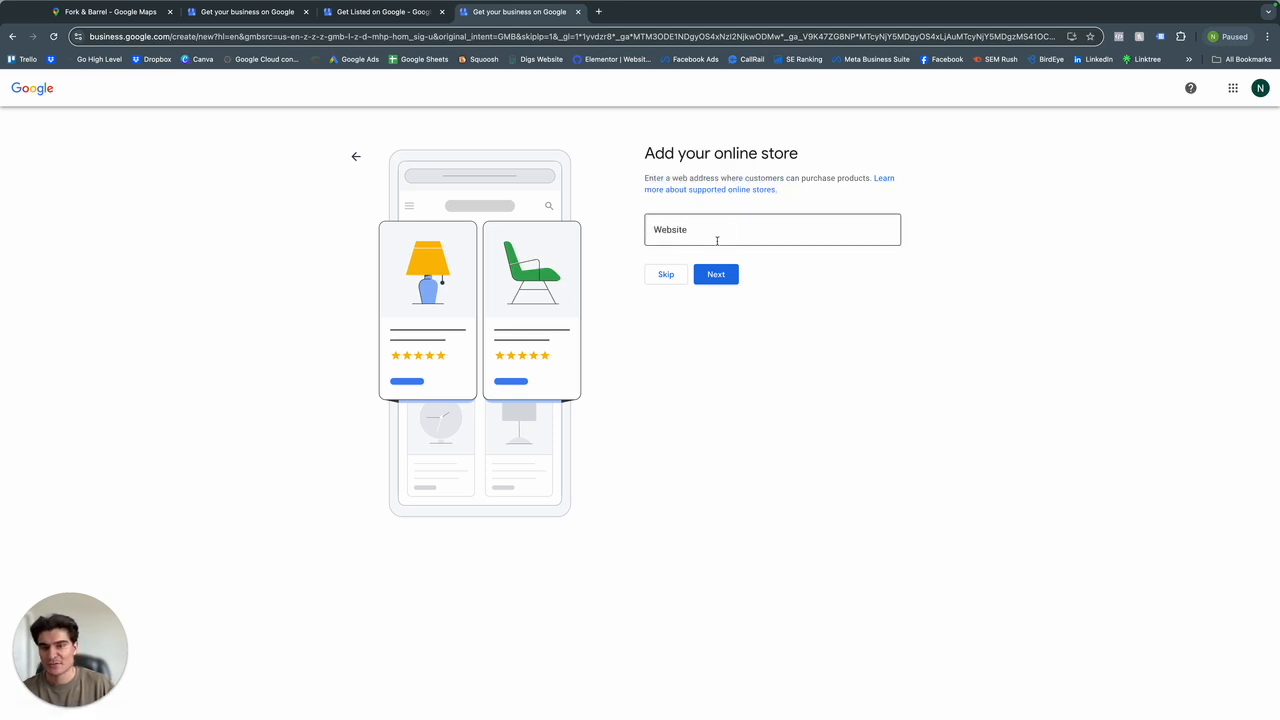
click(668, 278)
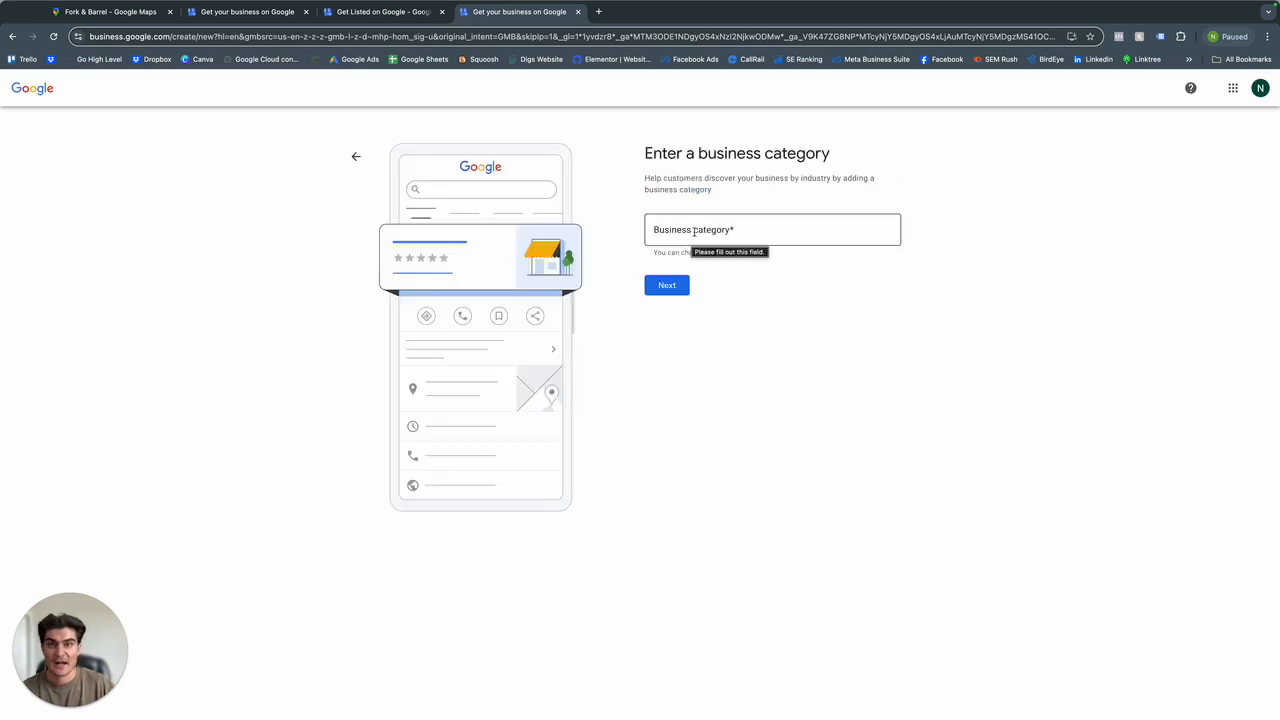
Set the business category to Car wash.
click(693, 232)
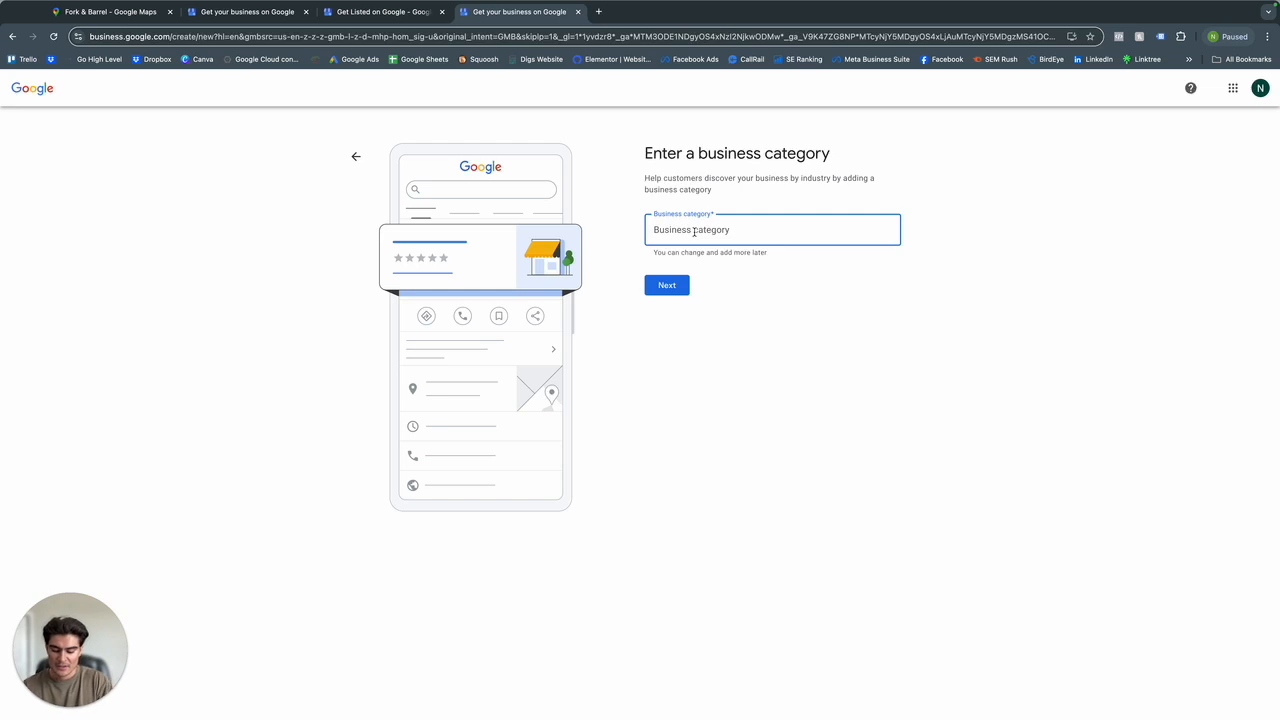
text(Car )
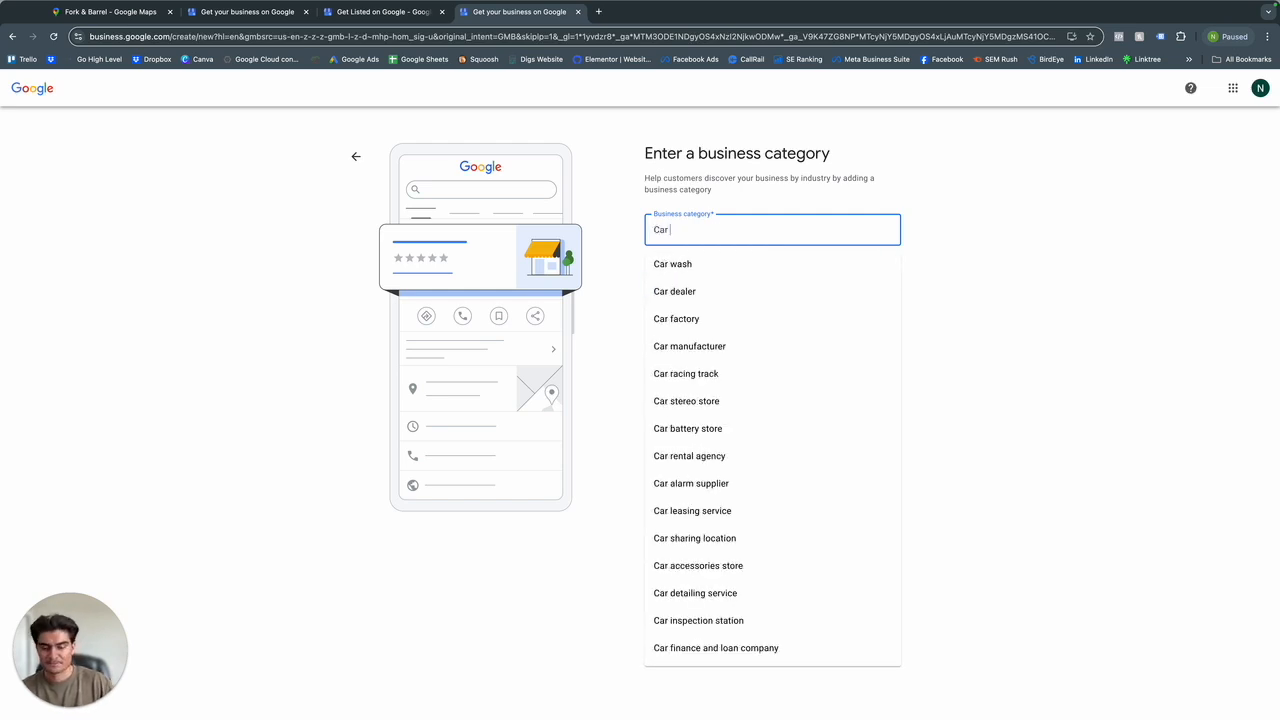
text(Washing)
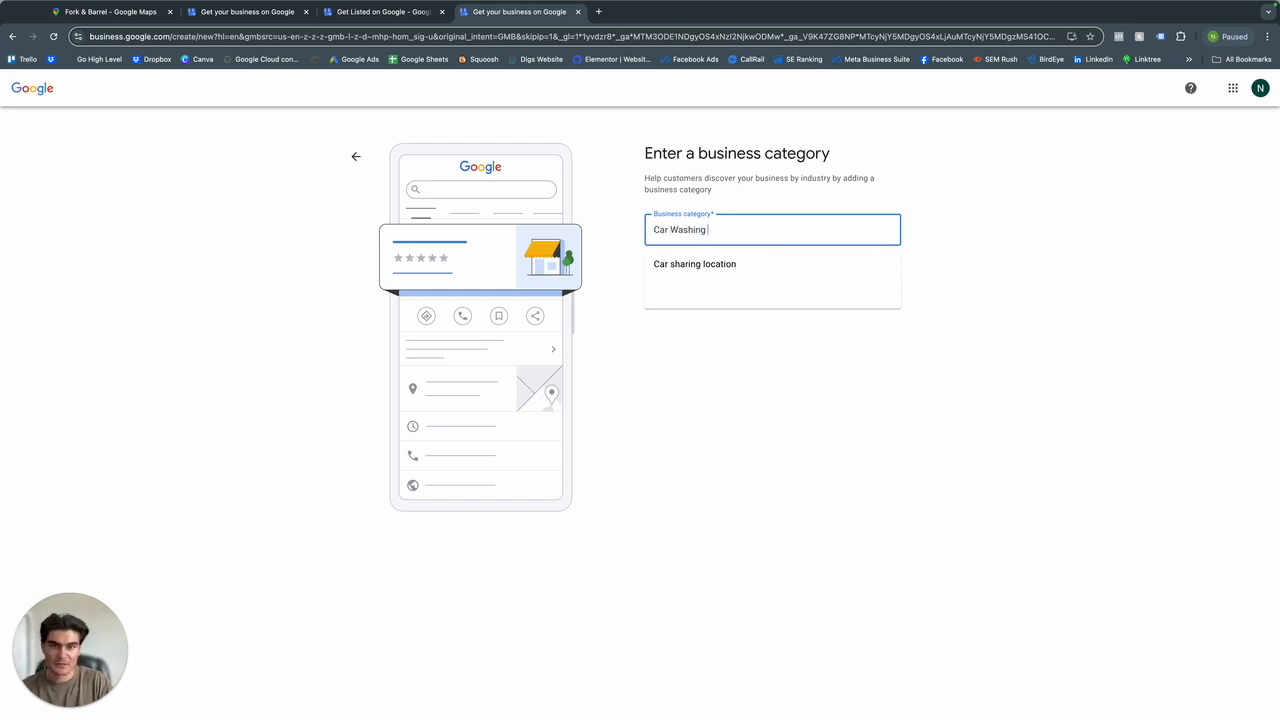
key(BackSpace)
key(BackSpace)
key(BackSpace)
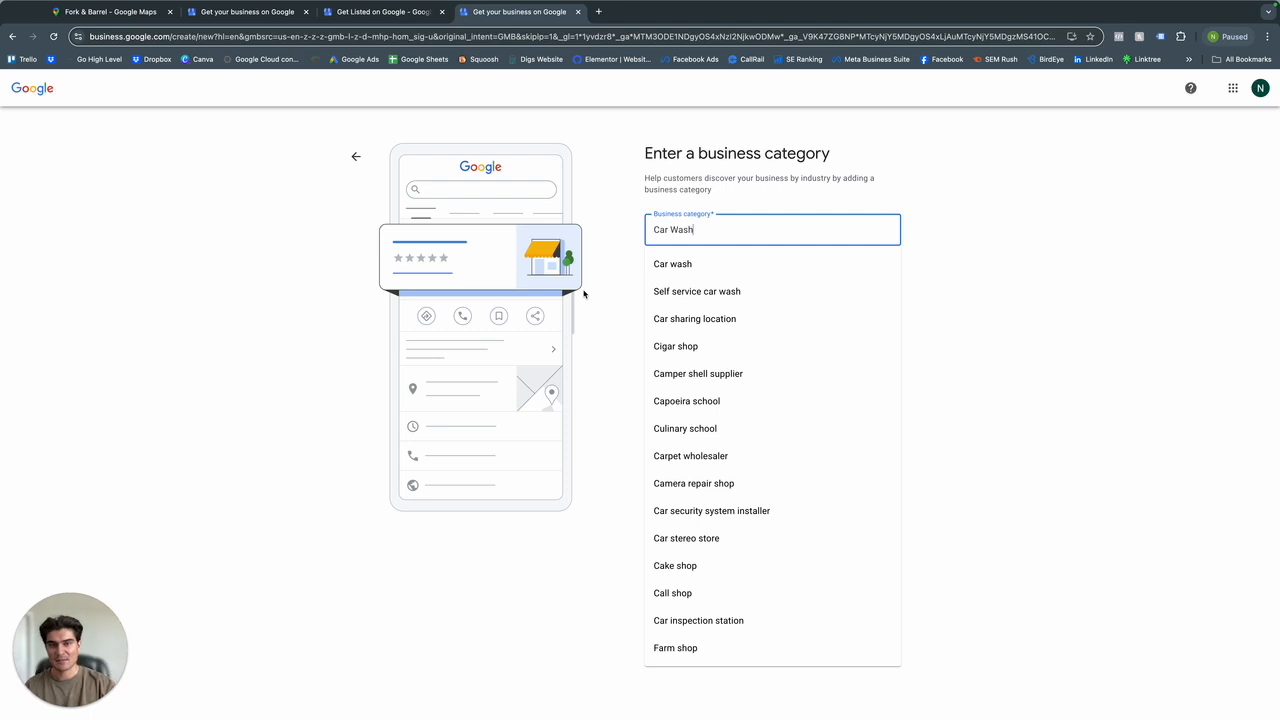
click(716, 264)
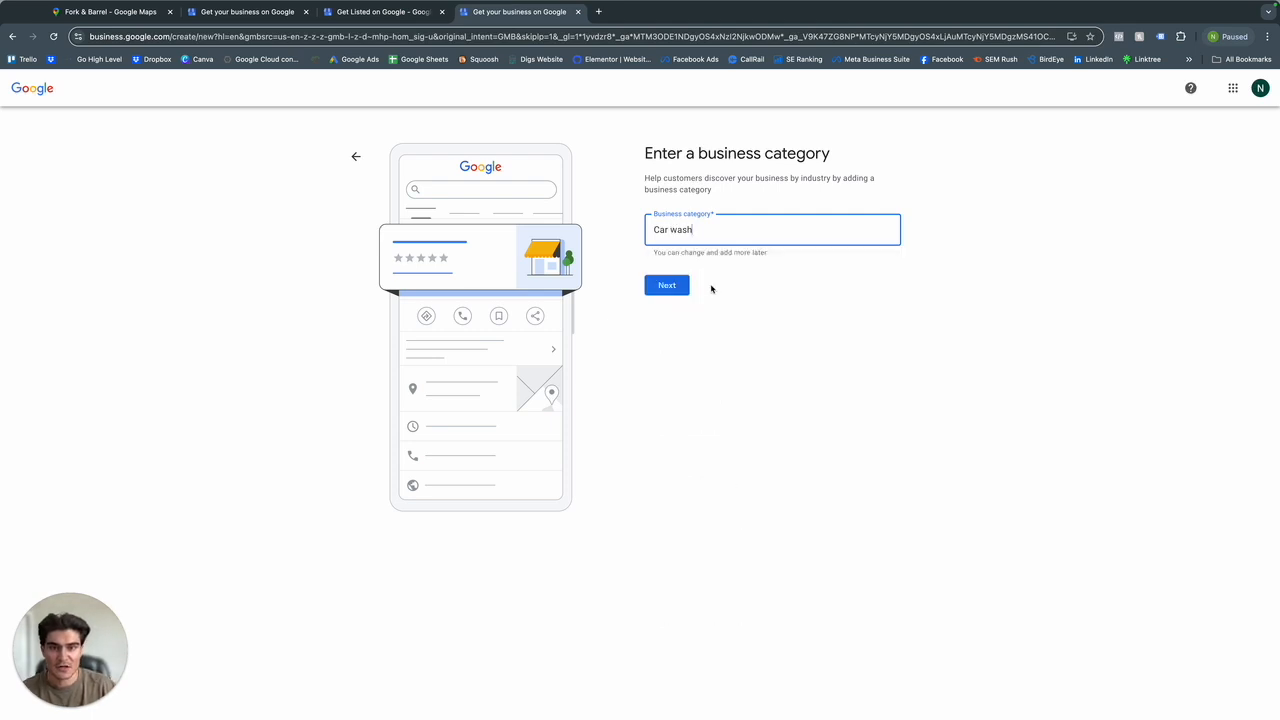
Change the business category to Car detailing service and continue.
double_click(716, 235)
text(Det)
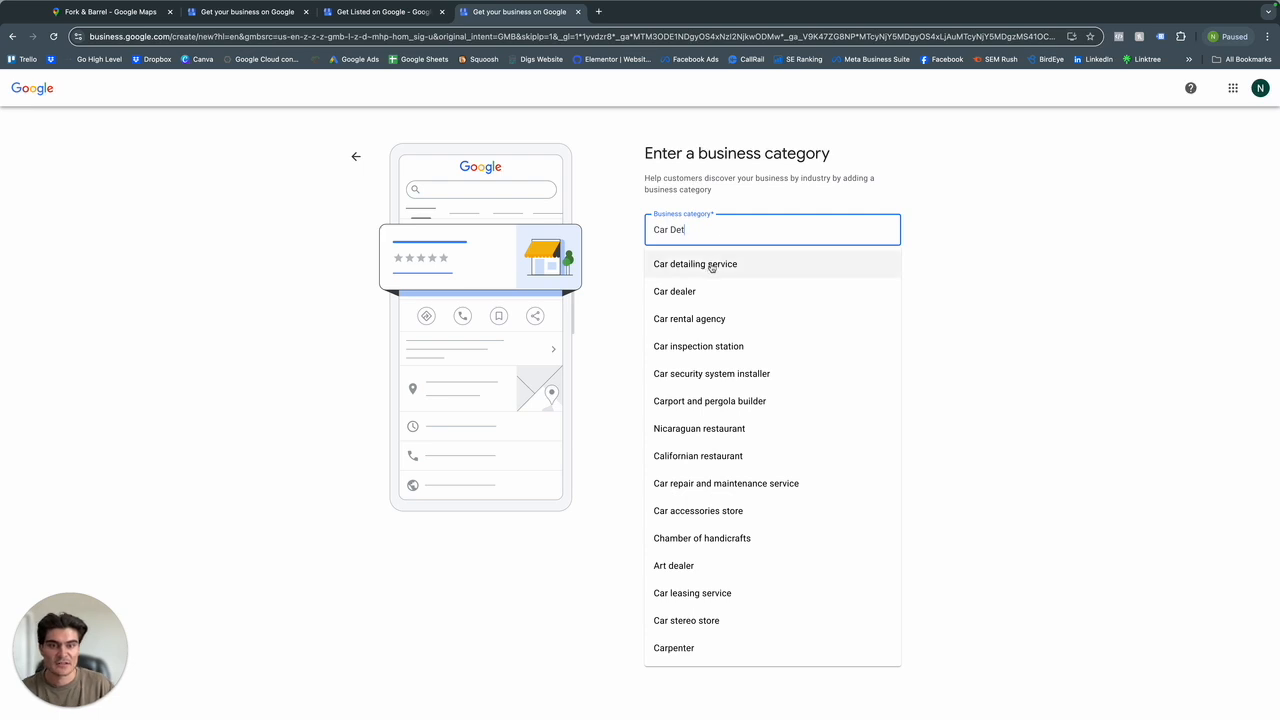
click(714, 264)
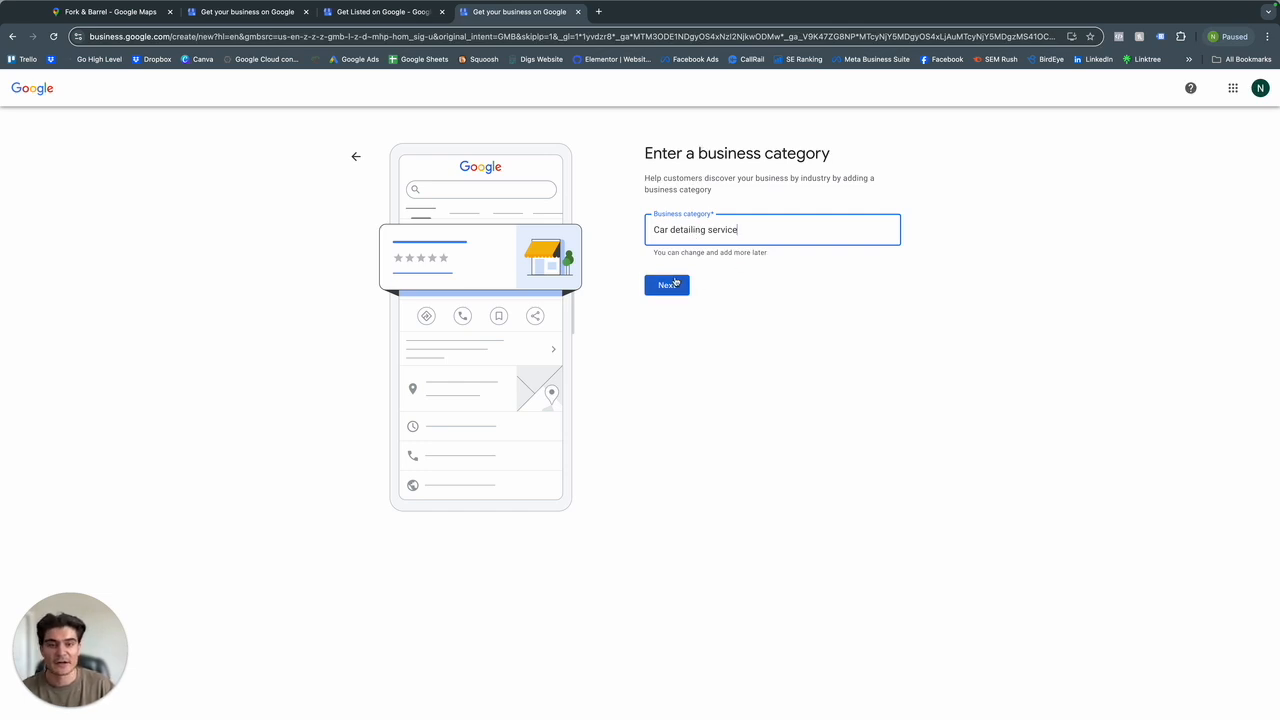
click(677, 285)
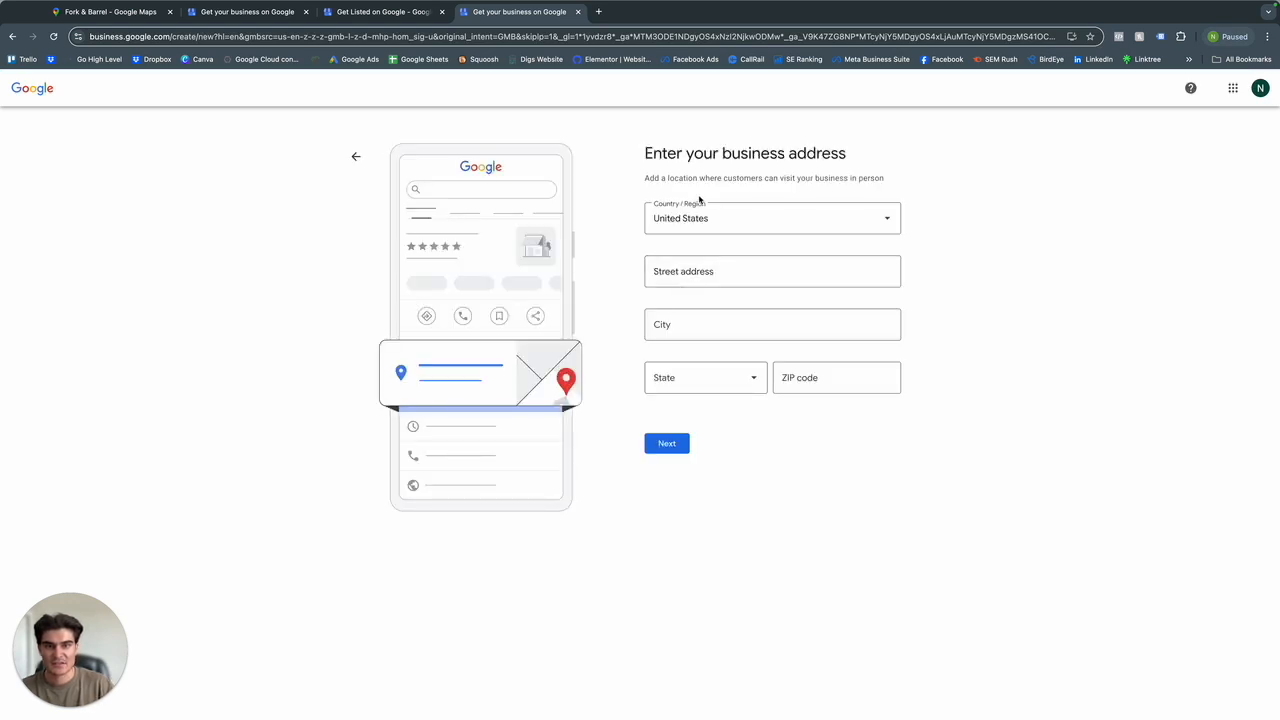
Submit the business address page for the location customers can visit in person.
drag(680, 178, 766, 178)
click(766, 178)
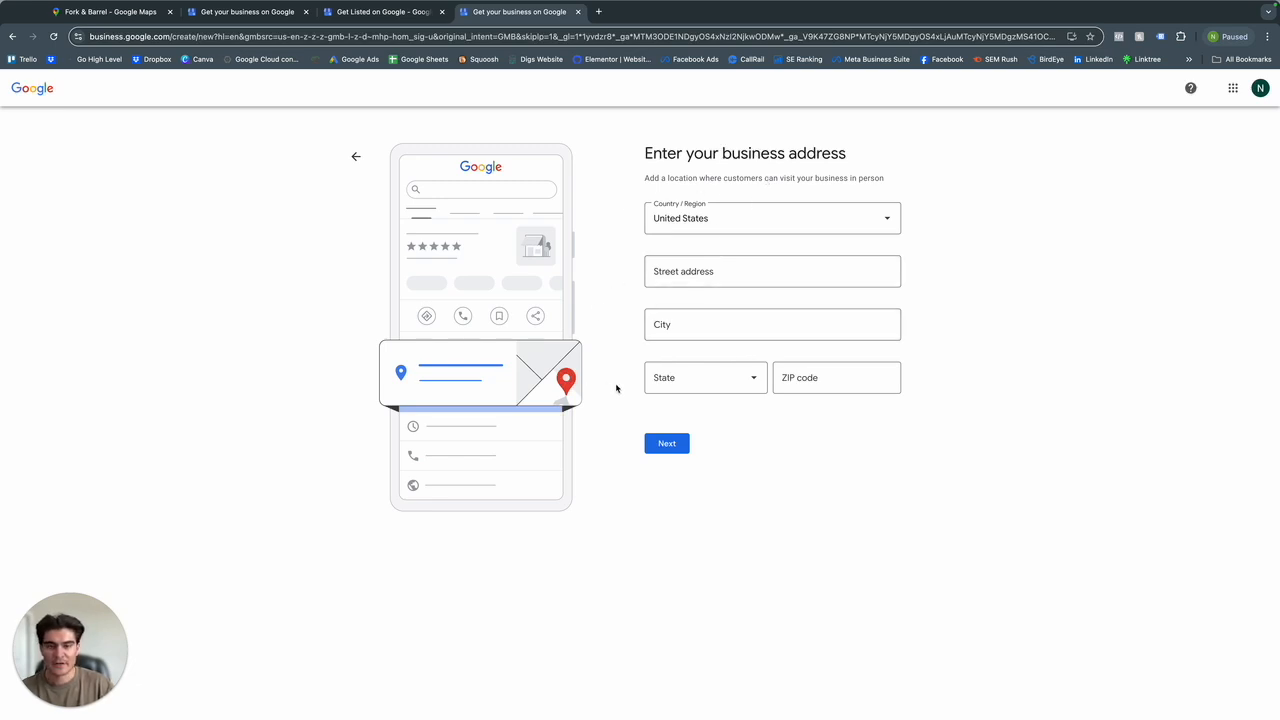
click(667, 450)
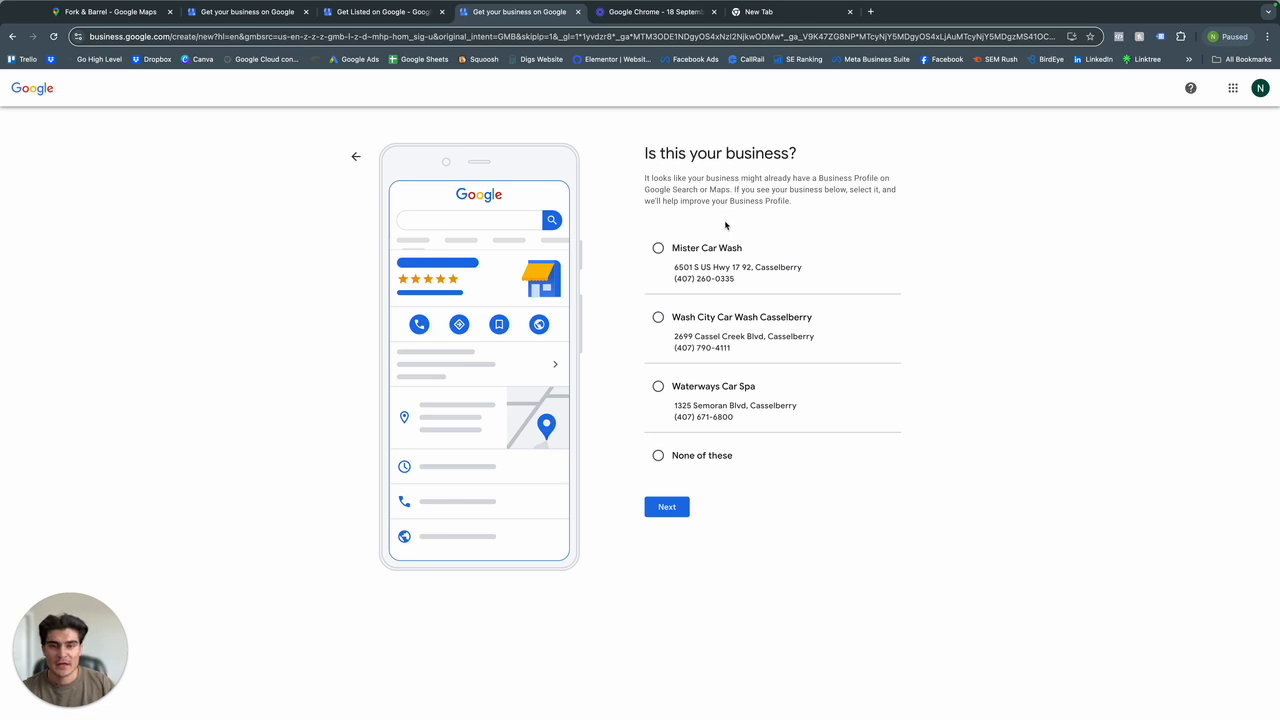
Answer None of these to the suggested existing businesses and skip adding a contact phone number.
click(685, 456)
click(680, 506)
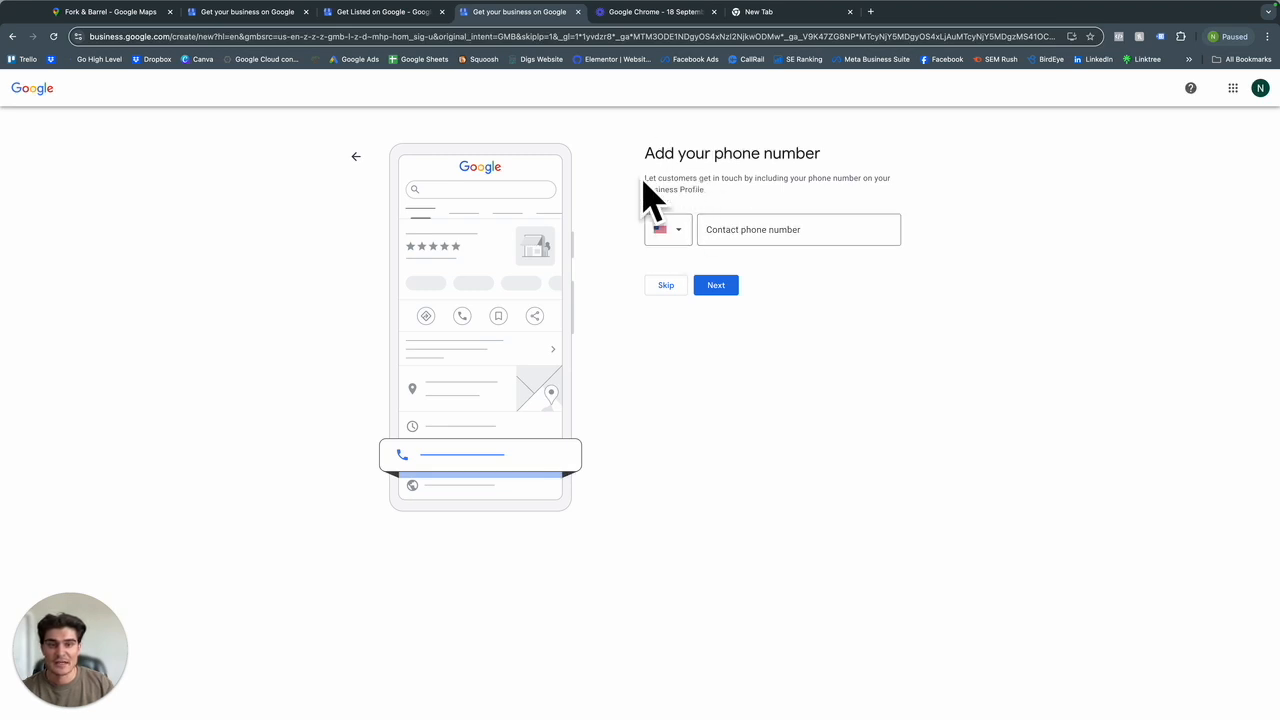
click(663, 286)
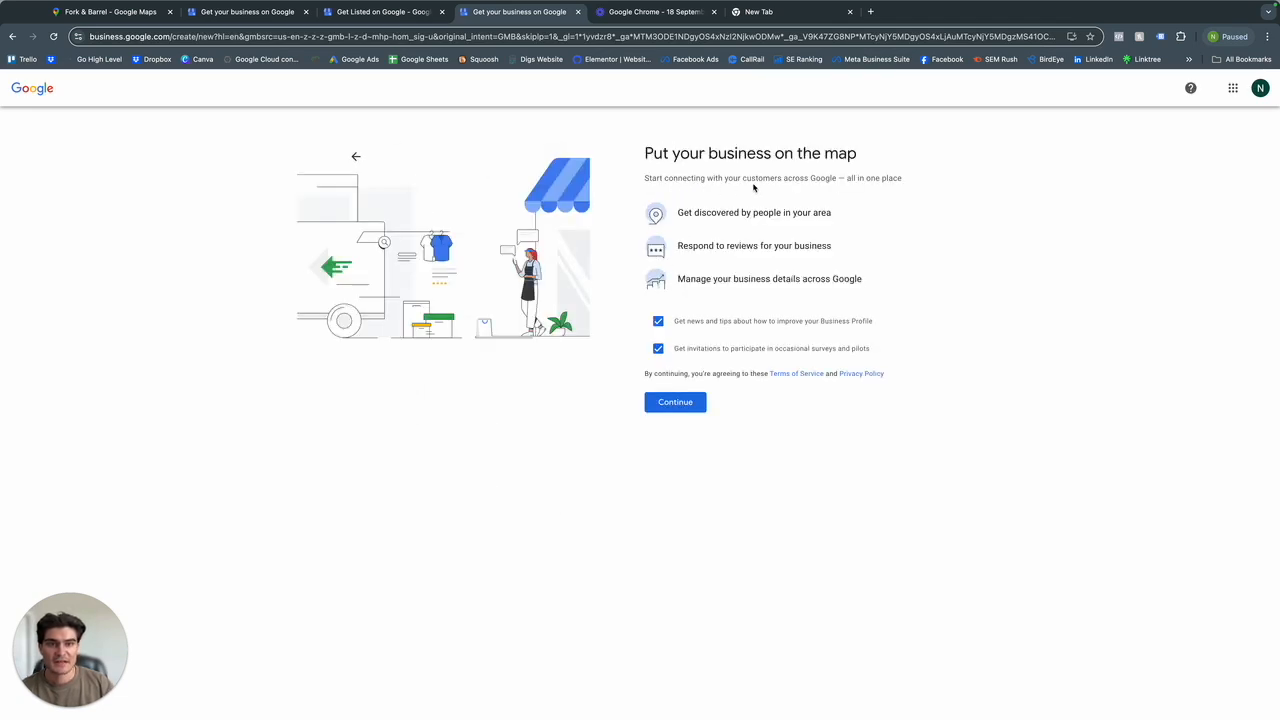
Opt out of the news and tips and of the survey and pilot invitations, and continue.
click(659, 322)
click(658, 348)
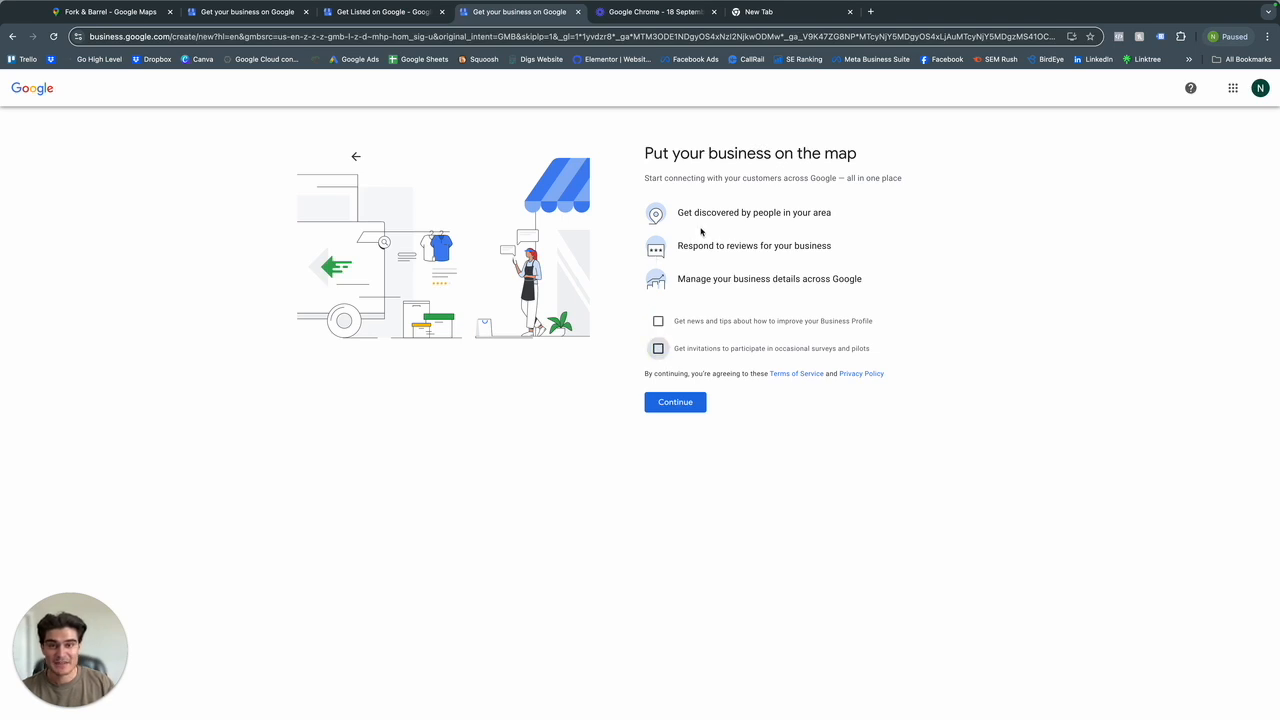
click(675, 406)
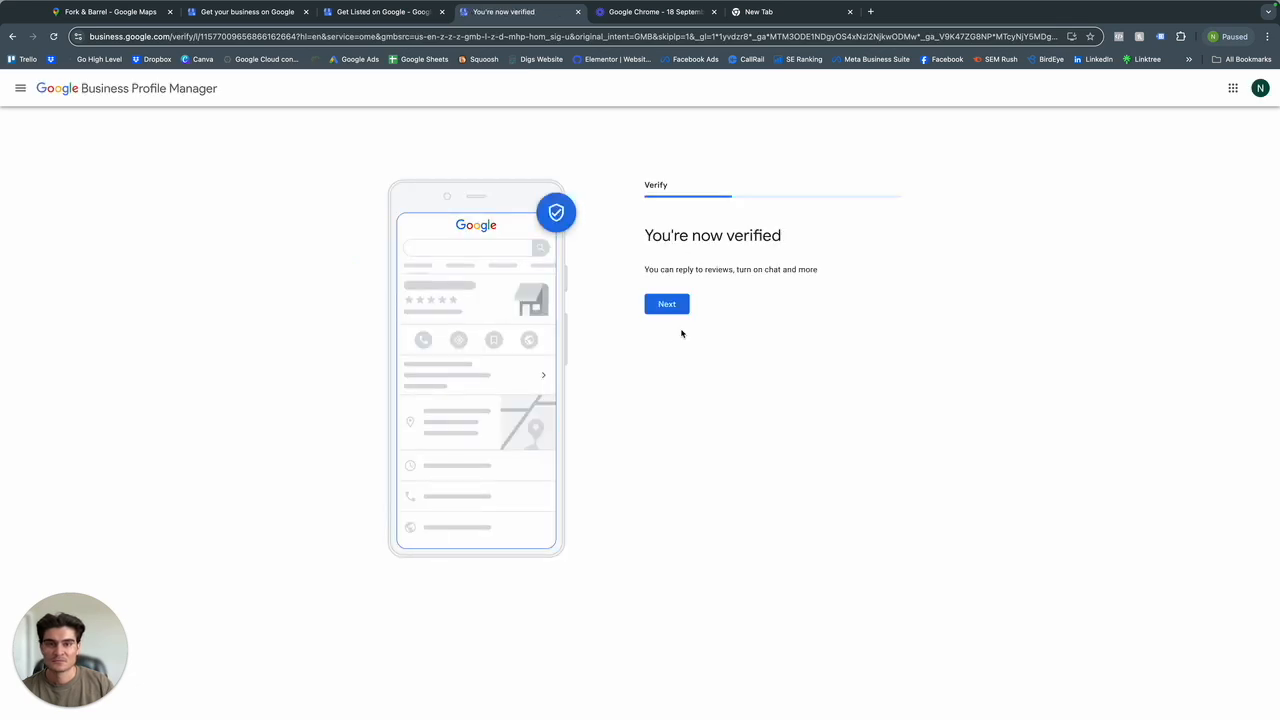
Add Auto detailing, Auto interior vacuuming and Car waxing as the business's services, without any custom service, and continue.
click(670, 303)
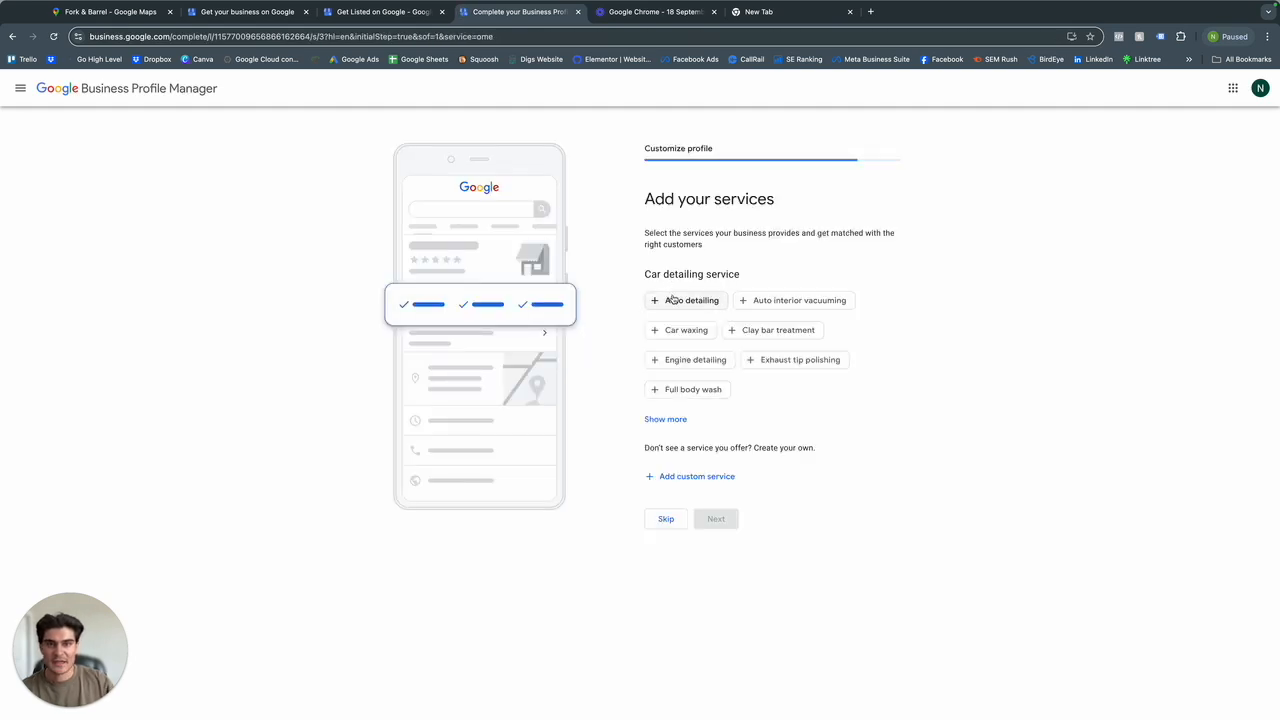
click(675, 422)
click(690, 300)
click(775, 300)
click(688, 330)
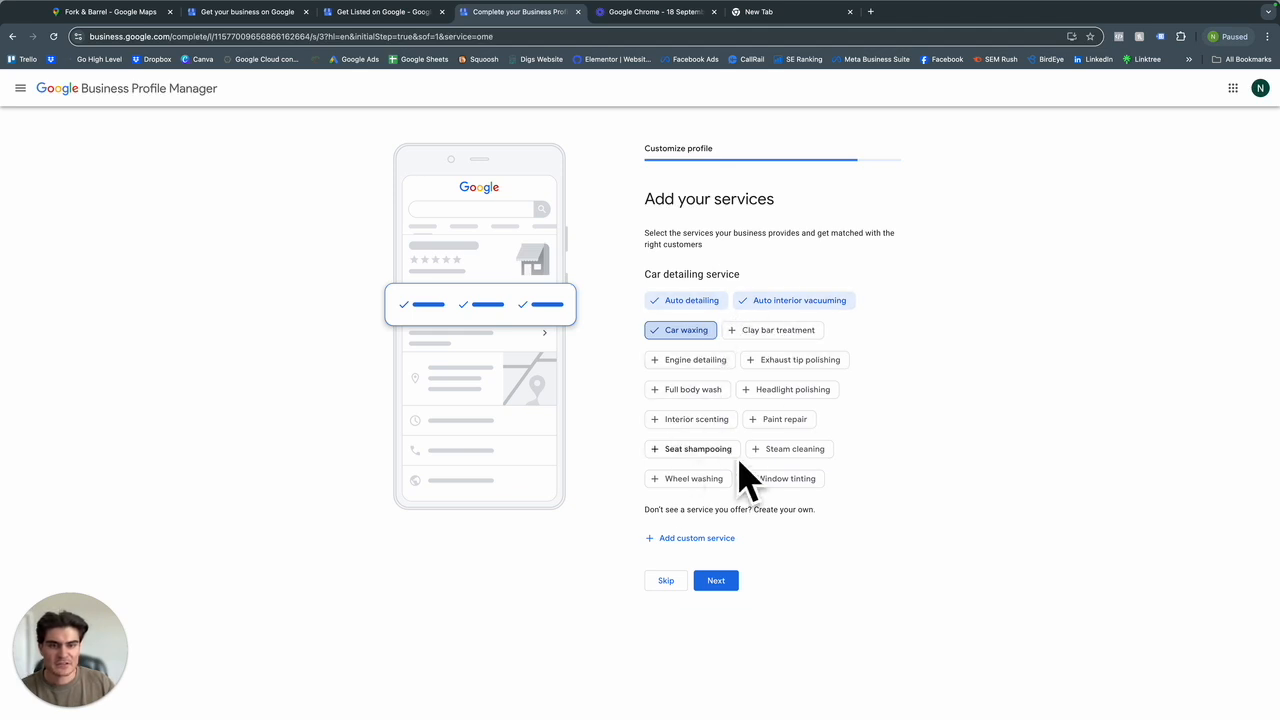
click(682, 540)
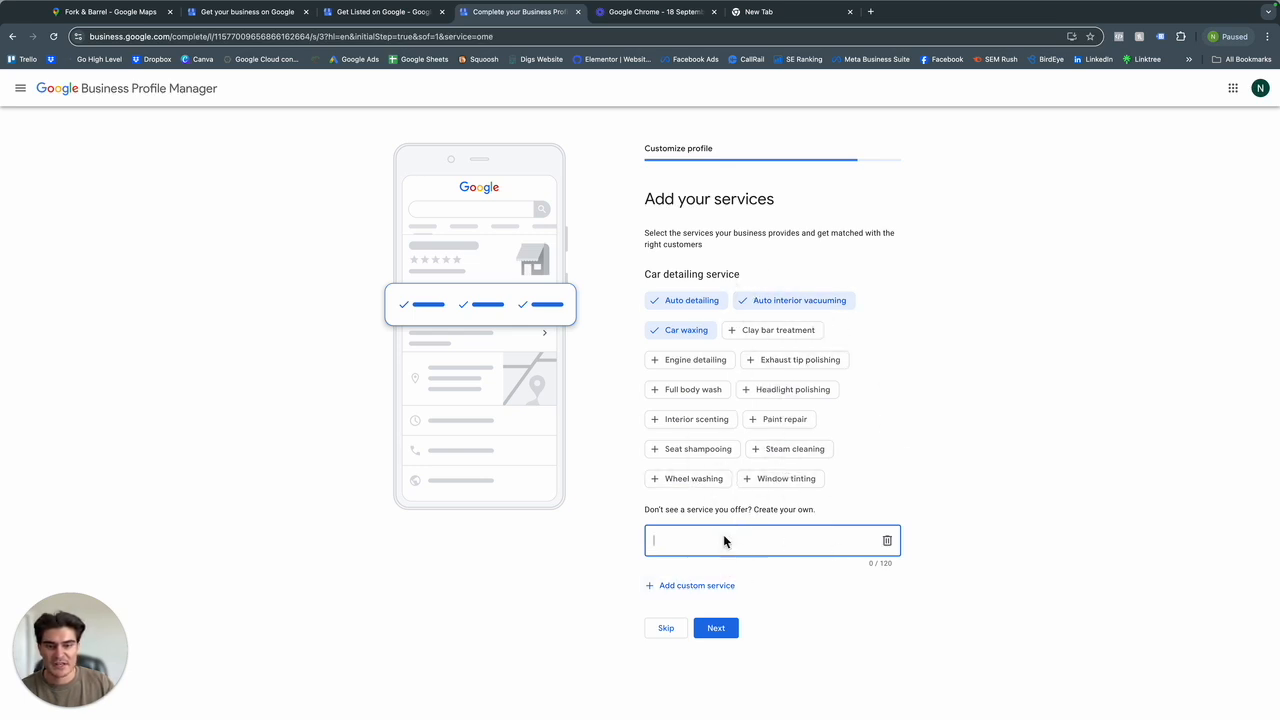
click(706, 630)
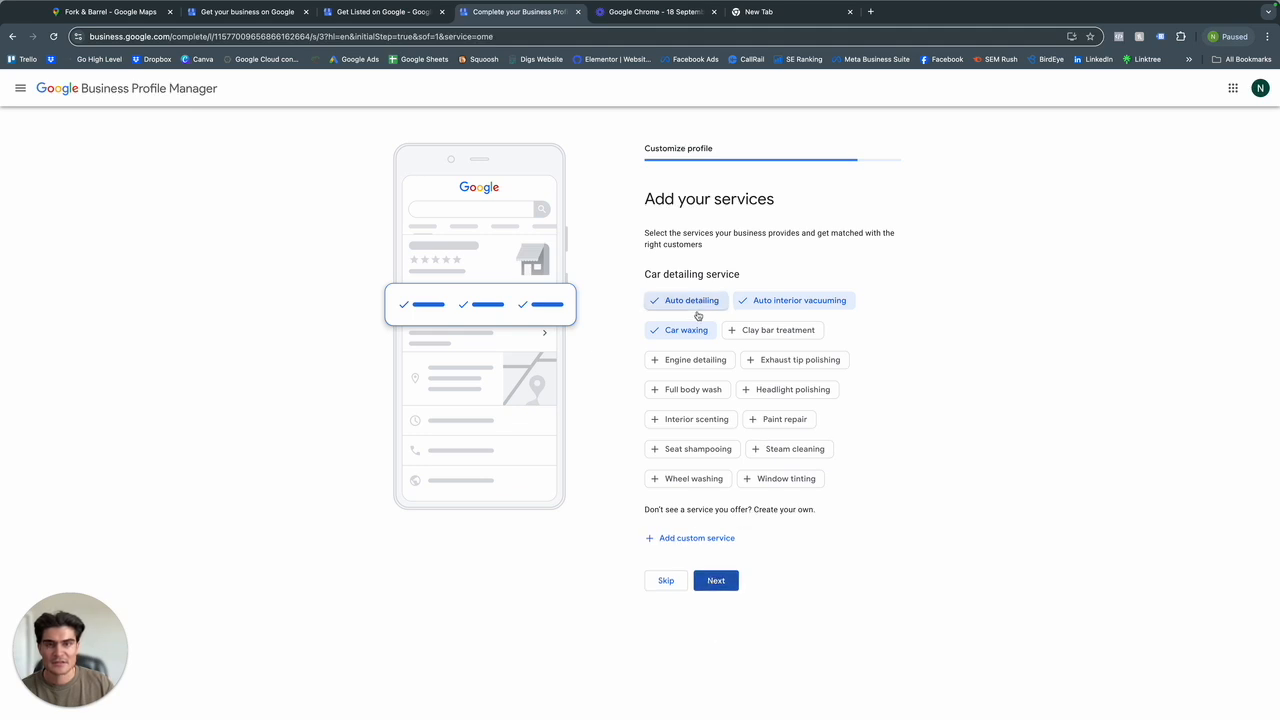
click(716, 582)
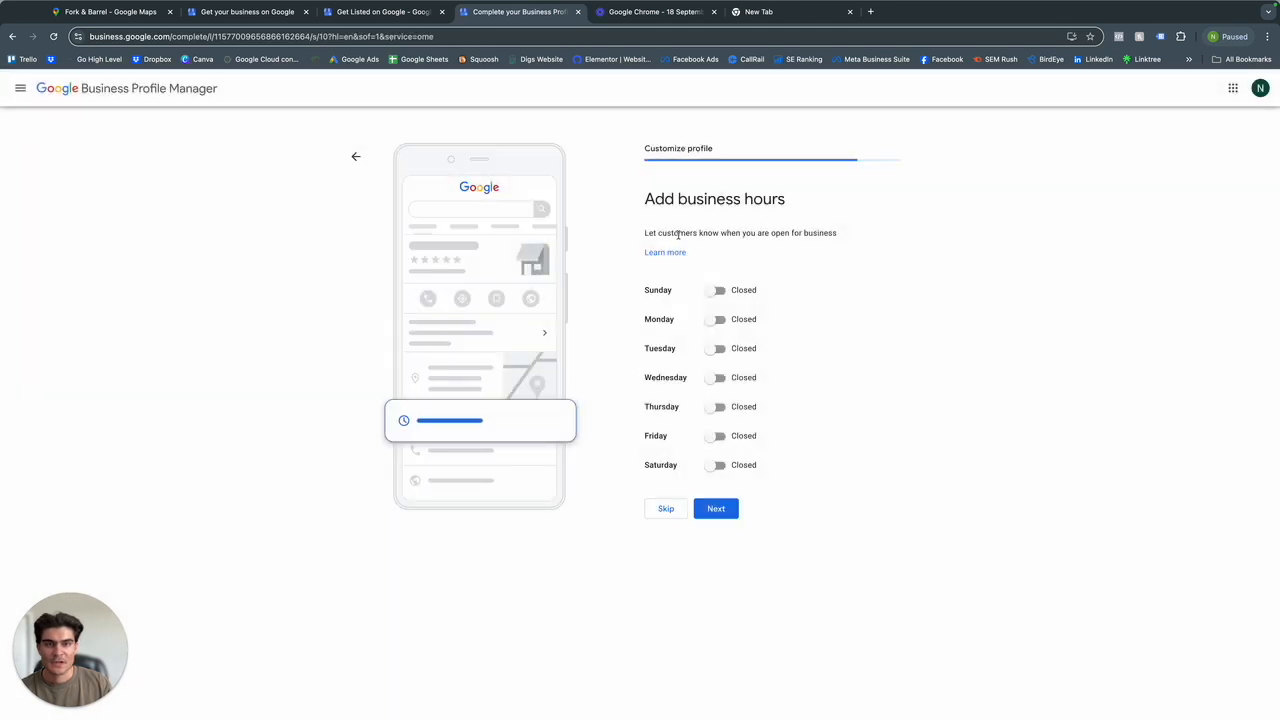
Try marking every day from Sunday to Saturday as open in the business hours.
click(720, 293)
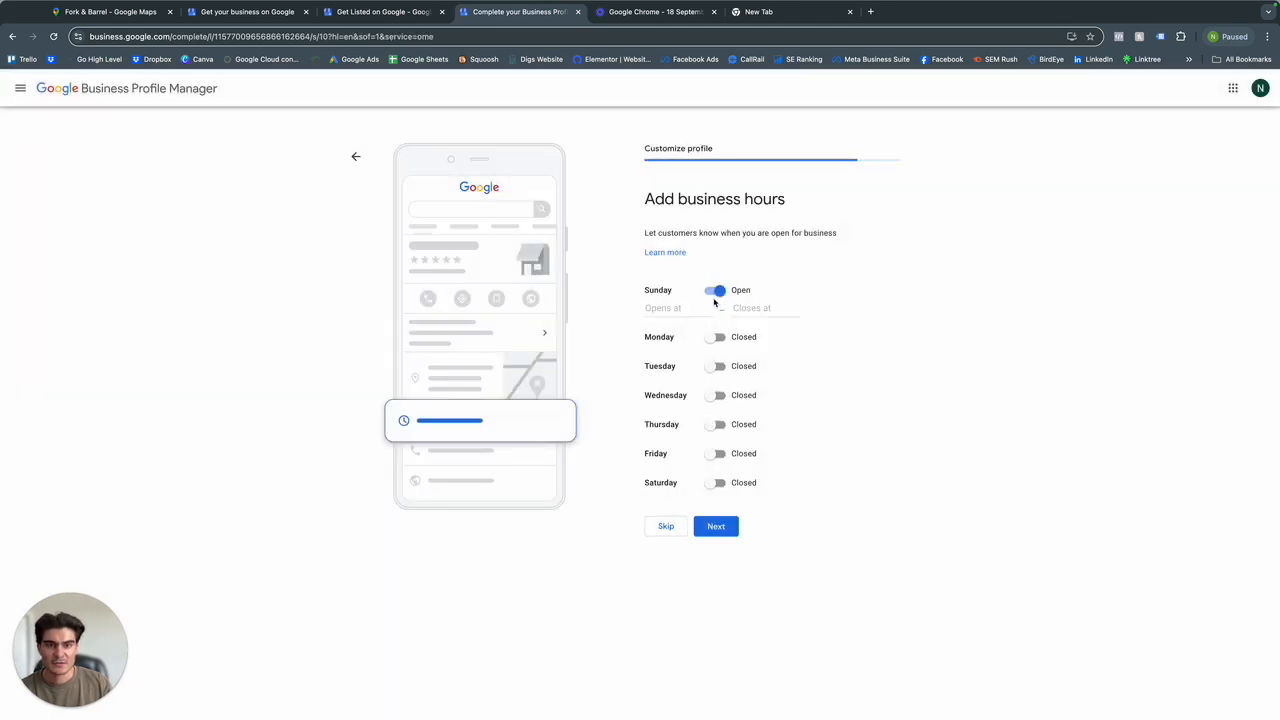
click(722, 293)
click(722, 293)
click(717, 338)
click(717, 387)
click(718, 432)
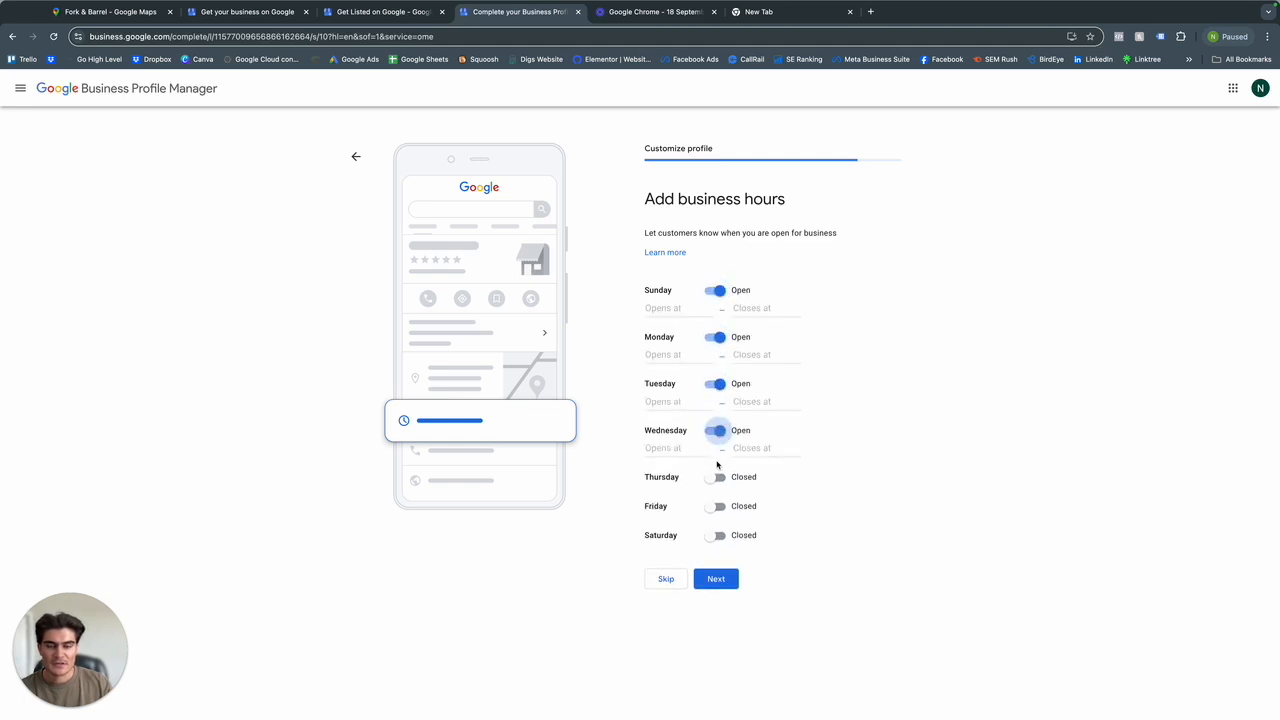
click(717, 478)
click(718, 553)
click(718, 524)
Try Thursday hours opening at 3:30 AM and closing at 12:30 AM, and clear both times again.
click(660, 500)
click(673, 520)
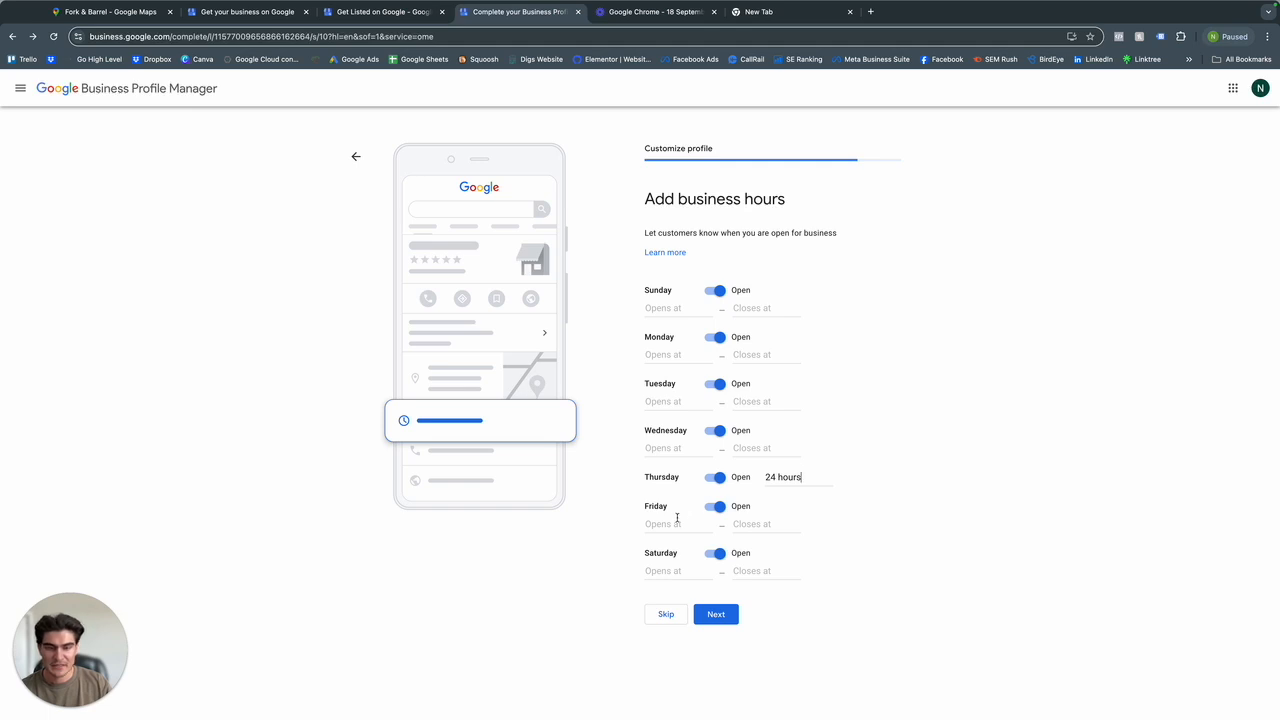
click(770, 479)
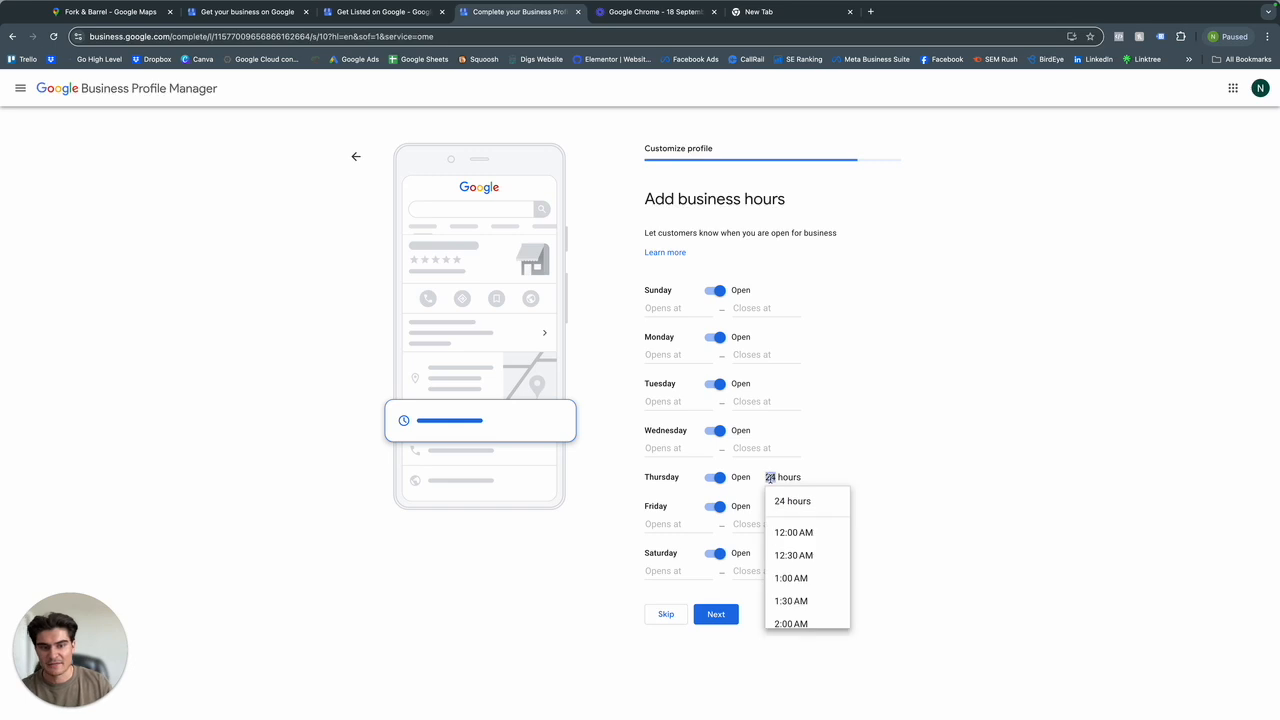
scroll(806, 557, down, 3)
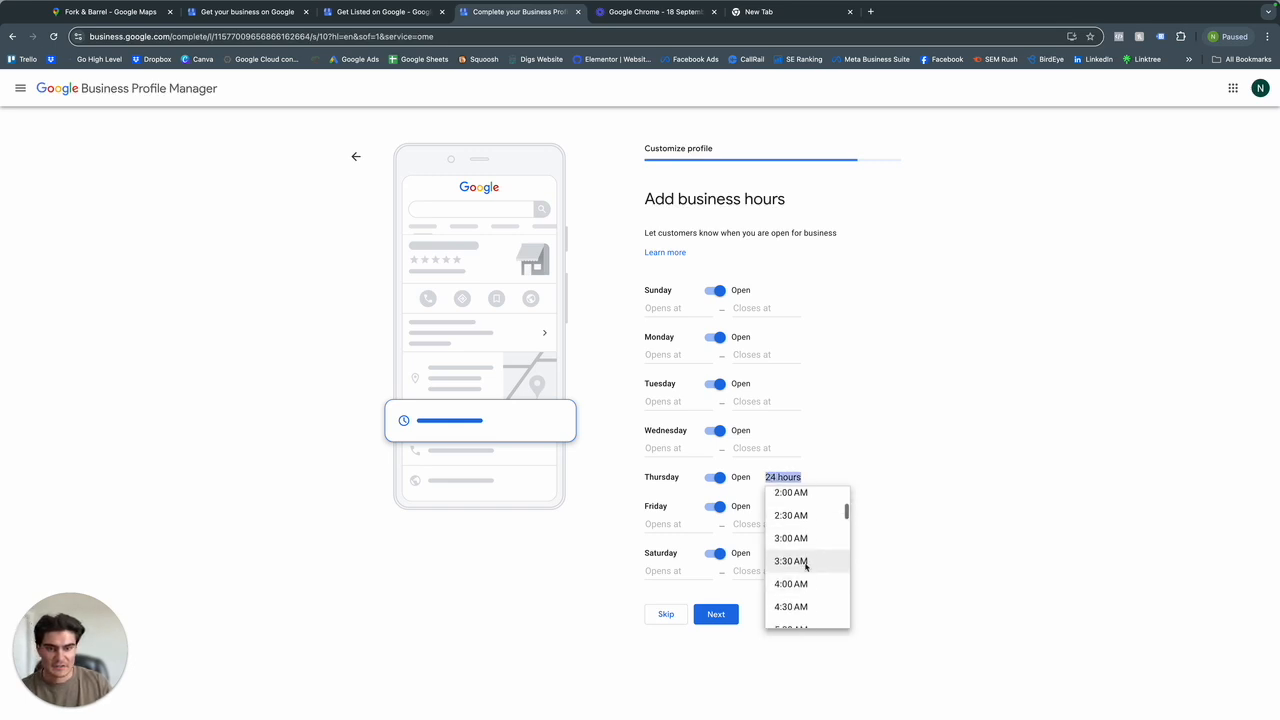
click(806, 563)
click(748, 490)
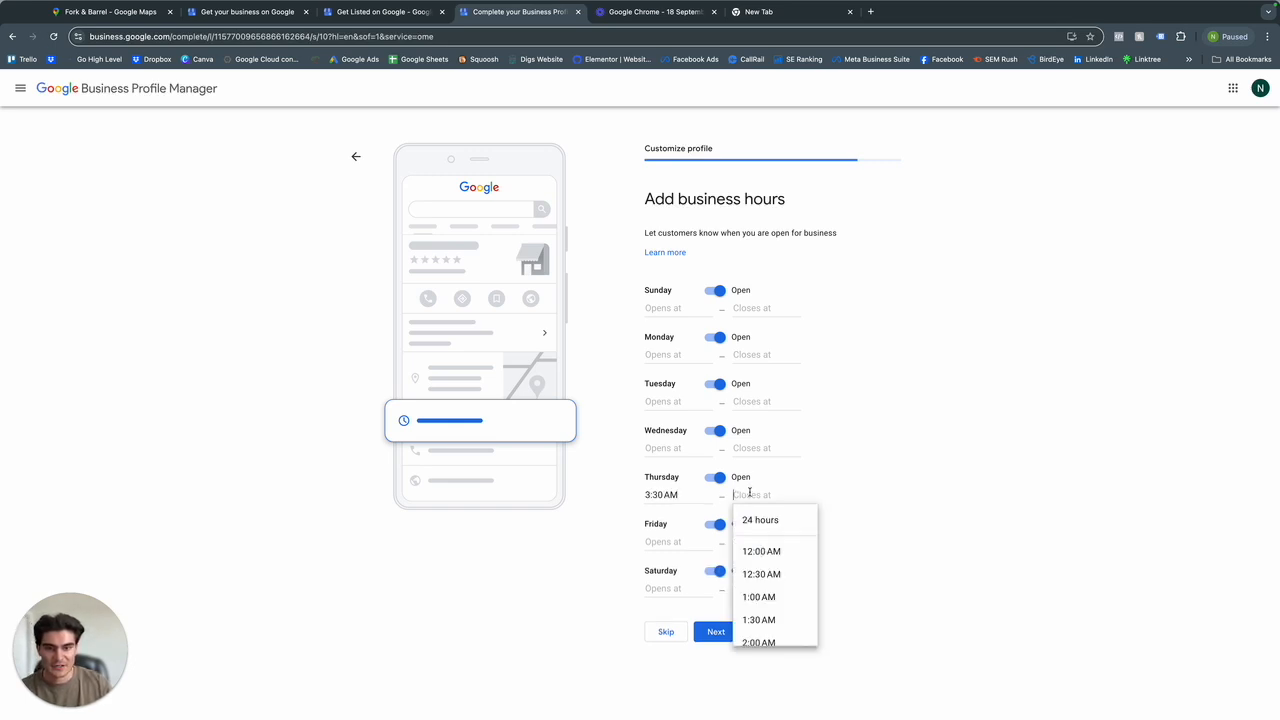
click(750, 574)
click(762, 494)
key(BackSpace)
triple_click(680, 495)
key(BackSpace)
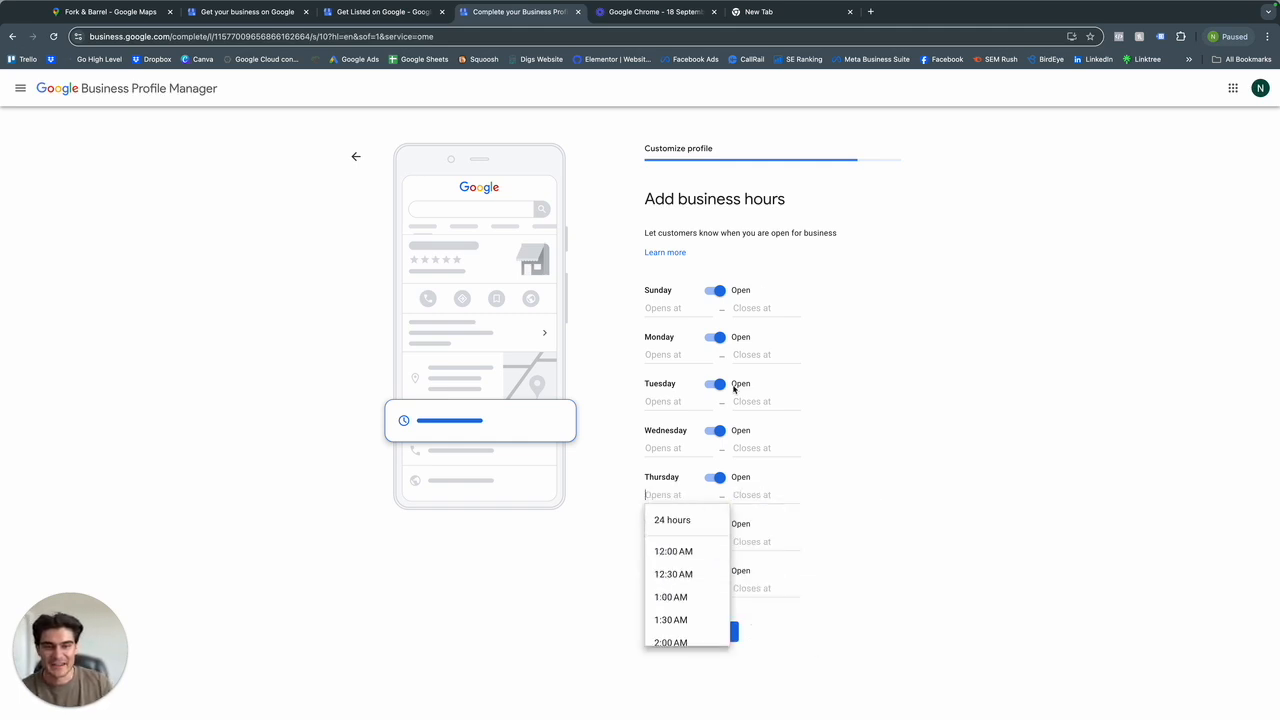
Skip adding business hours to the profile.
click(718, 297)
click(719, 339)
click(667, 620)
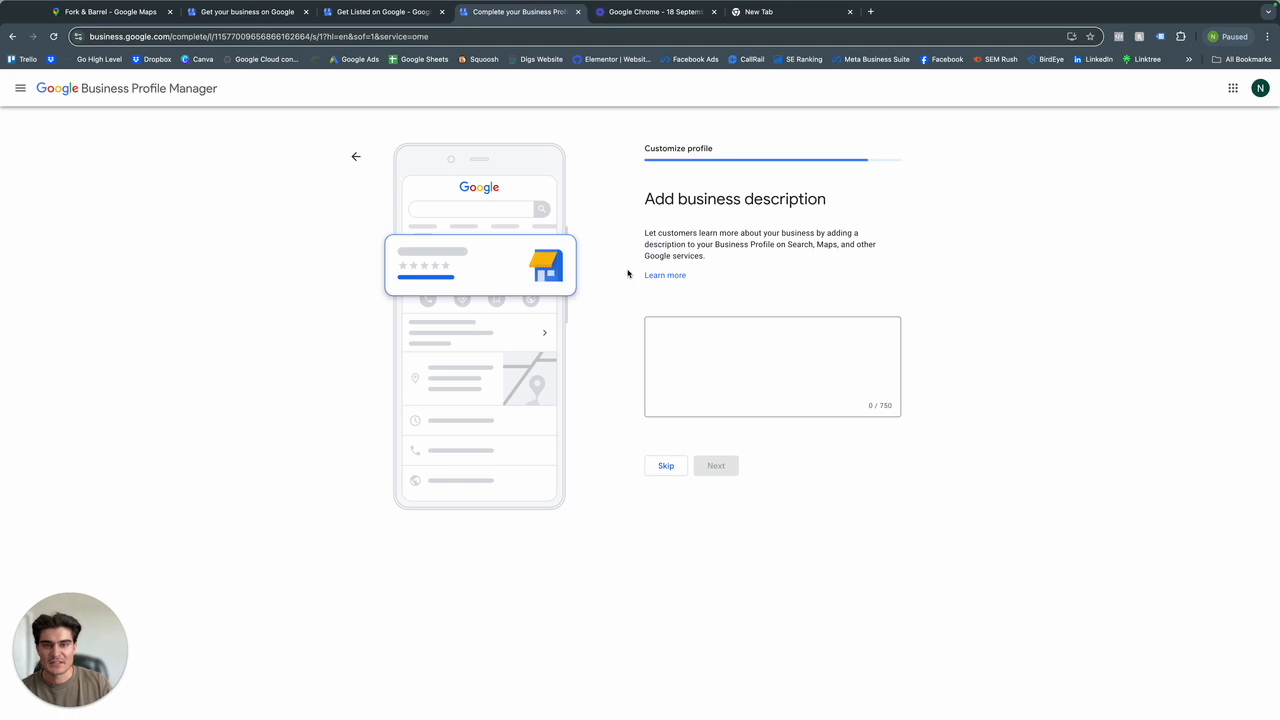
Paste the prepared business description beginning "At Nicks Car Washing, we specialize in top-quality auto detailing, interior vacuuming, and car waxing services.".
drag(643, 201, 826, 200)
click(731, 260)
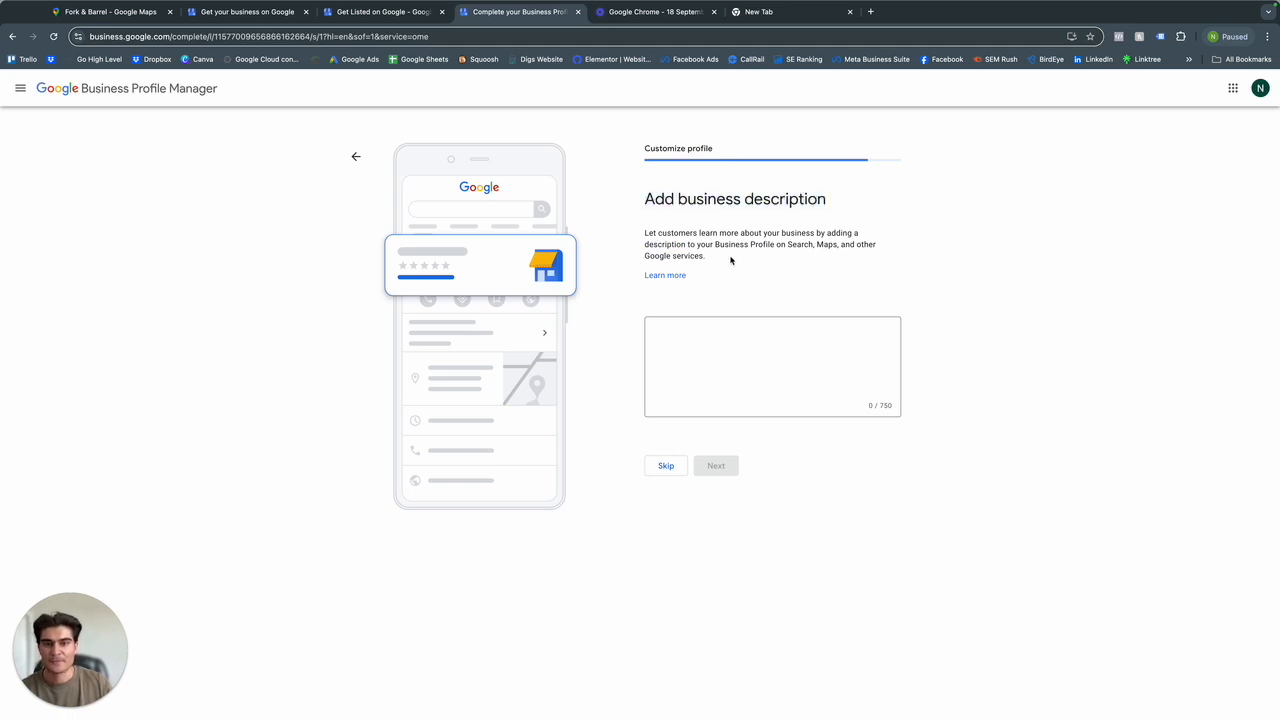
click(681, 338)
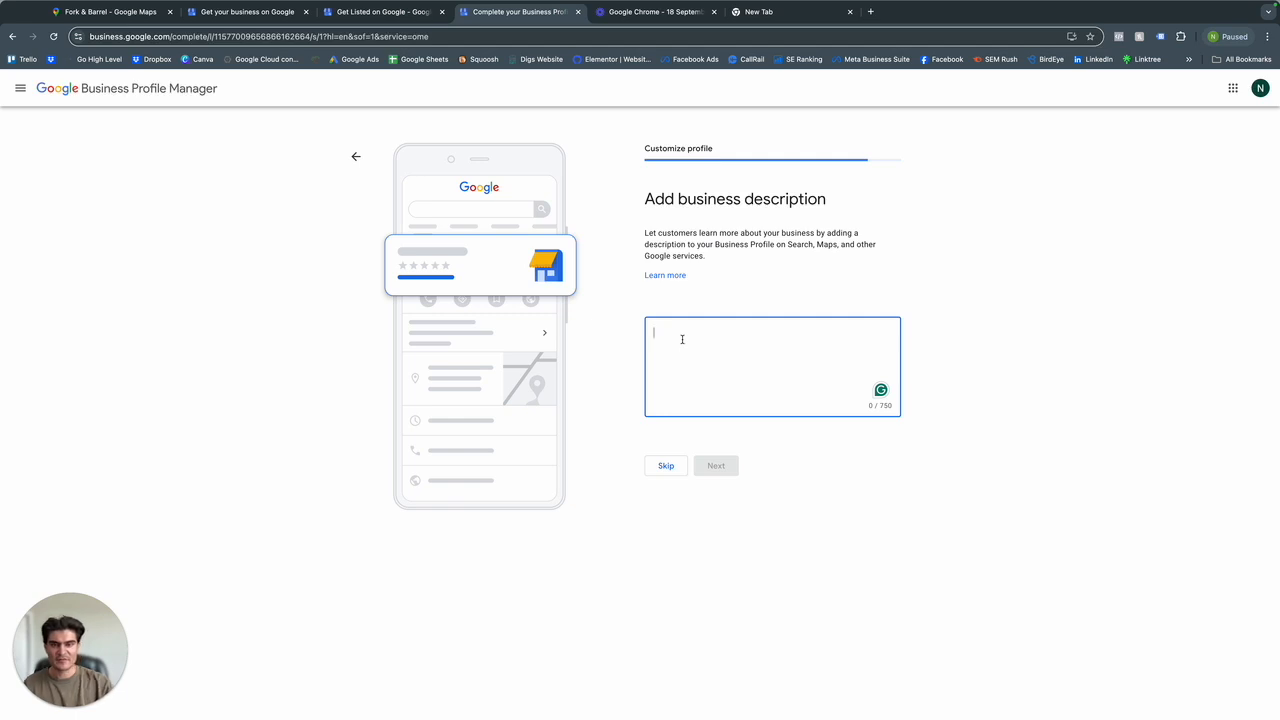
key(ctrl+v)
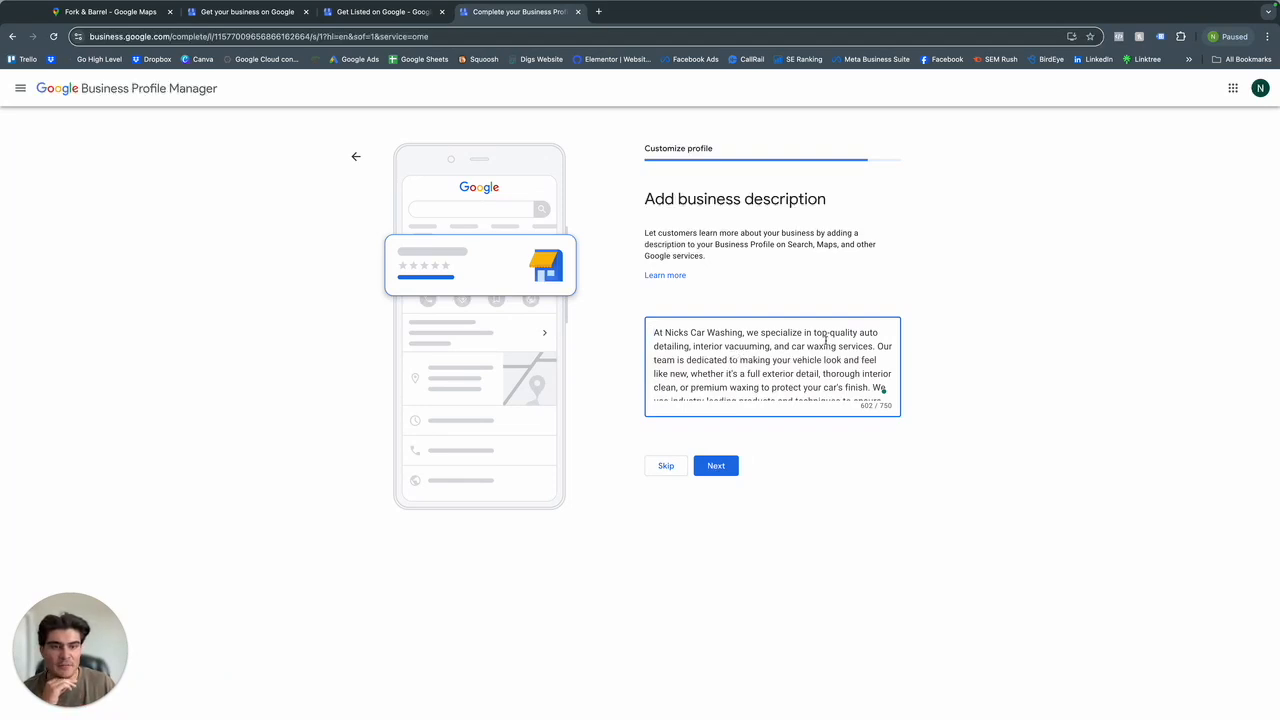
Review the service keywords and full wording of the business description, and submit it.
drag(860, 333, 688, 350)
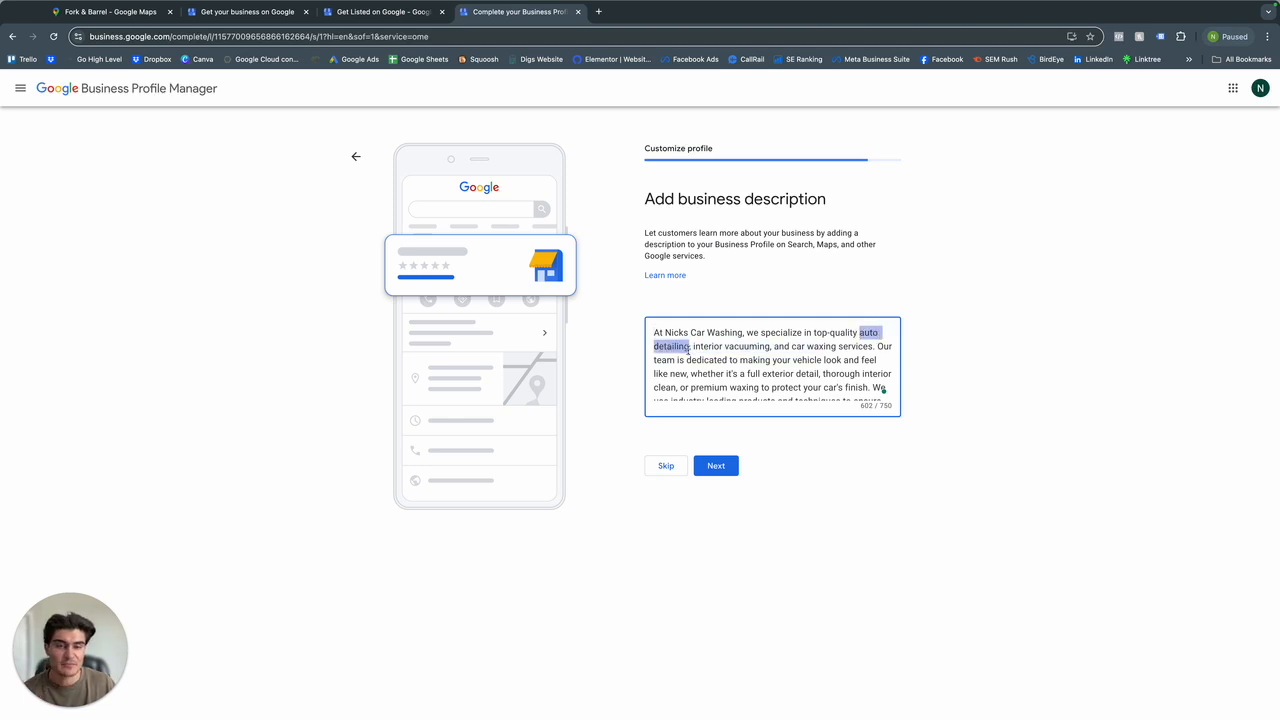
drag(692, 347, 877, 347)
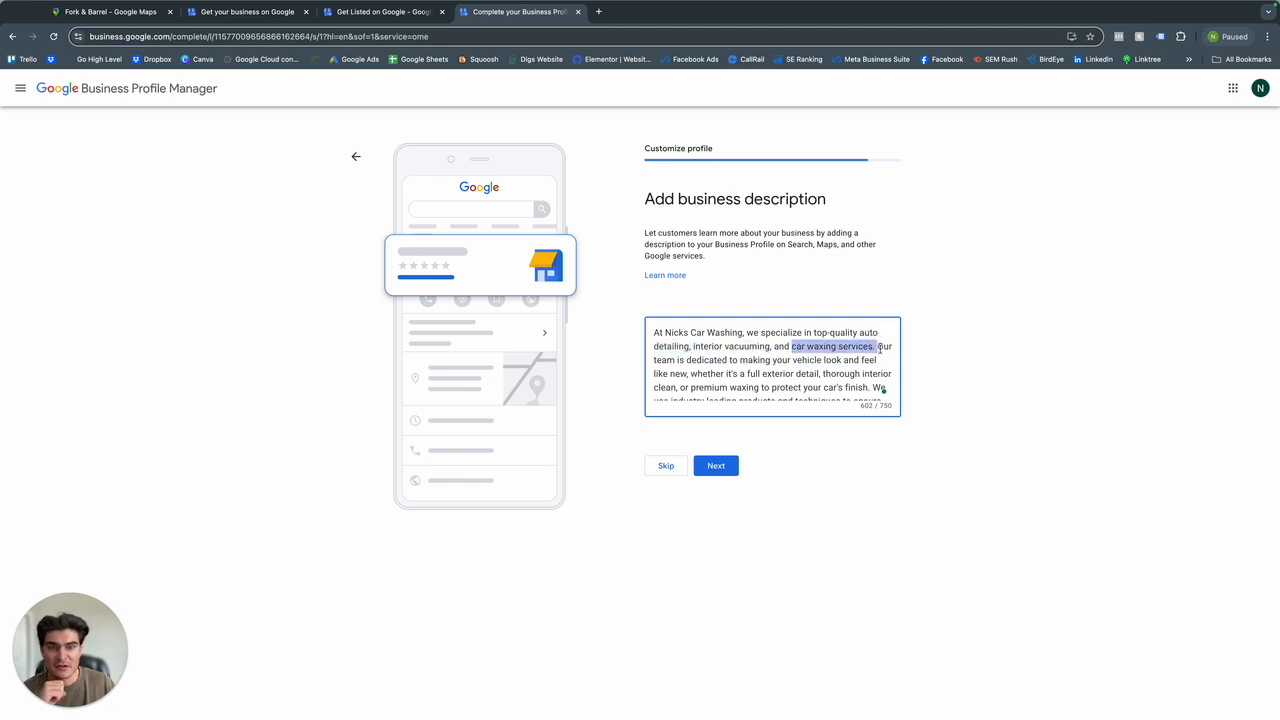
scroll(771, 360, down, 5)
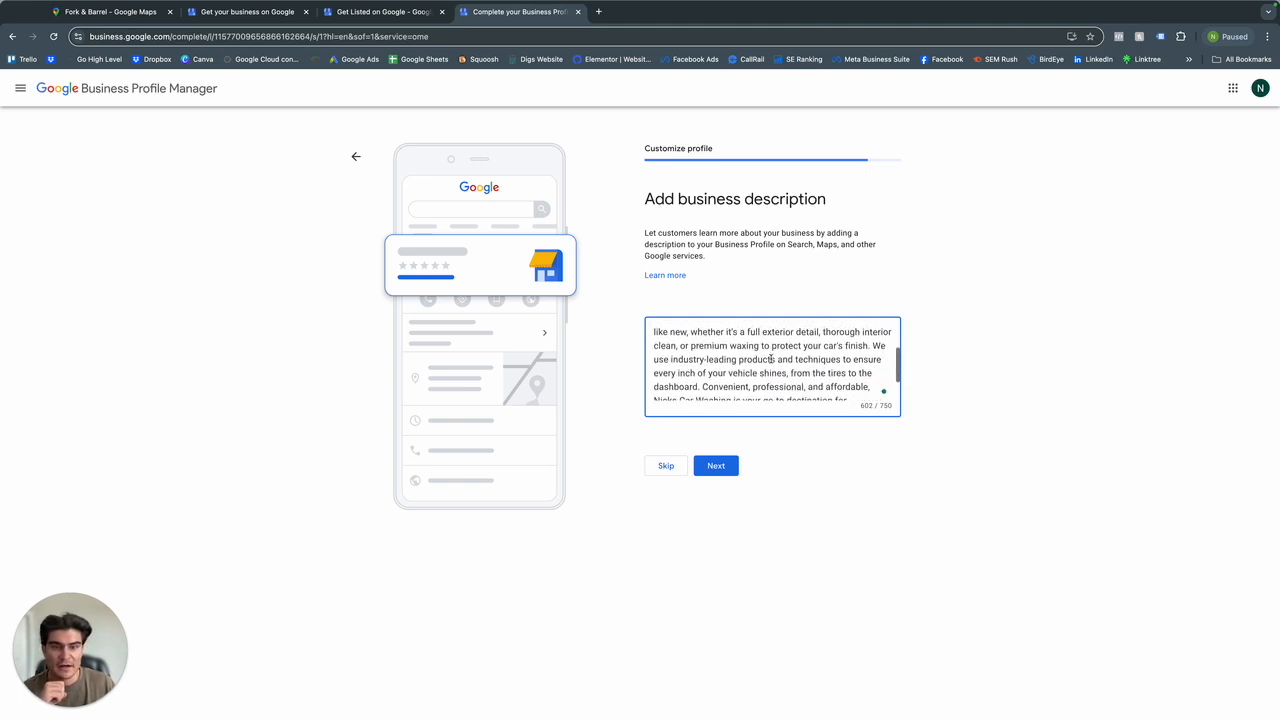
scroll(771, 360, up, 5)
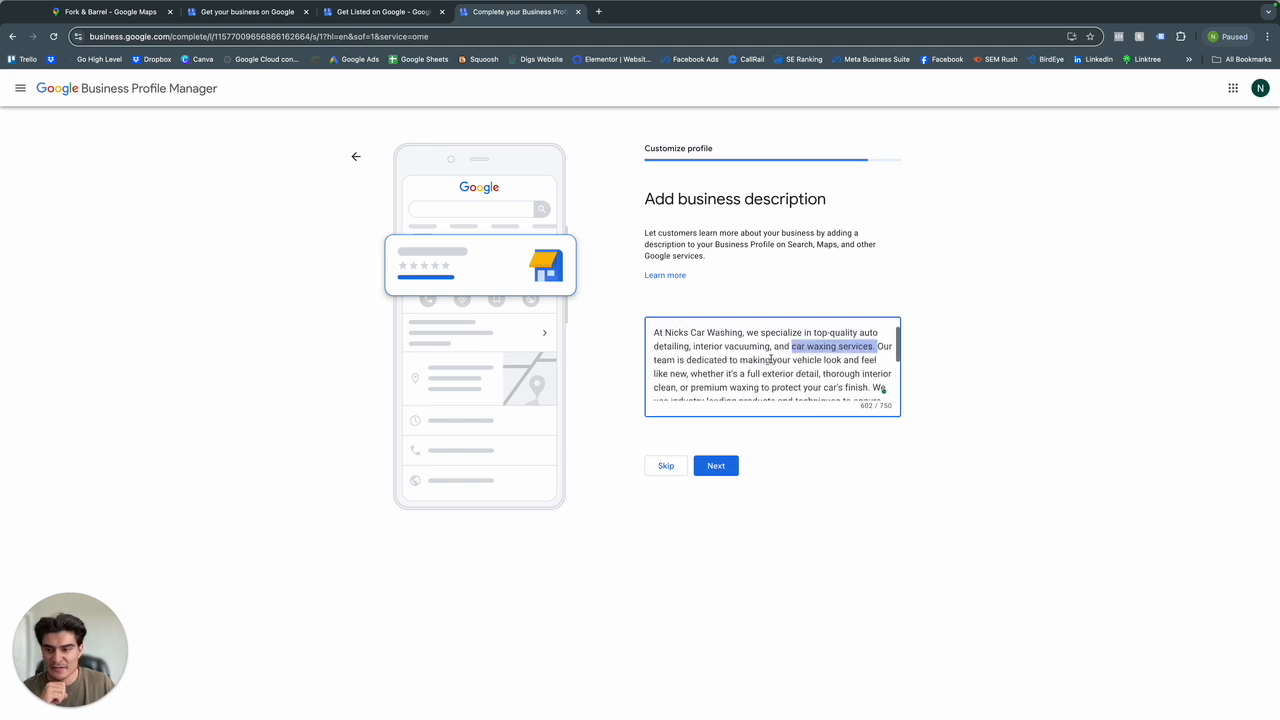
click(752, 373)
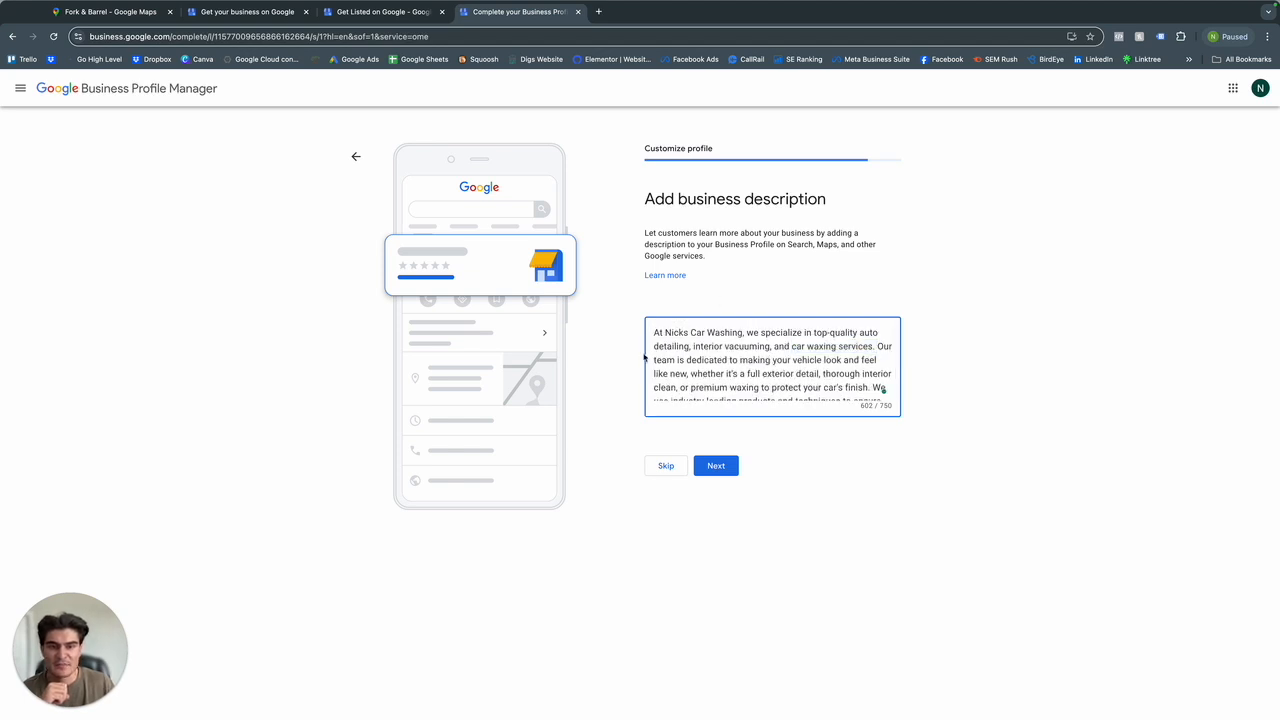
scroll(752, 378, down, 3)
click(716, 465)
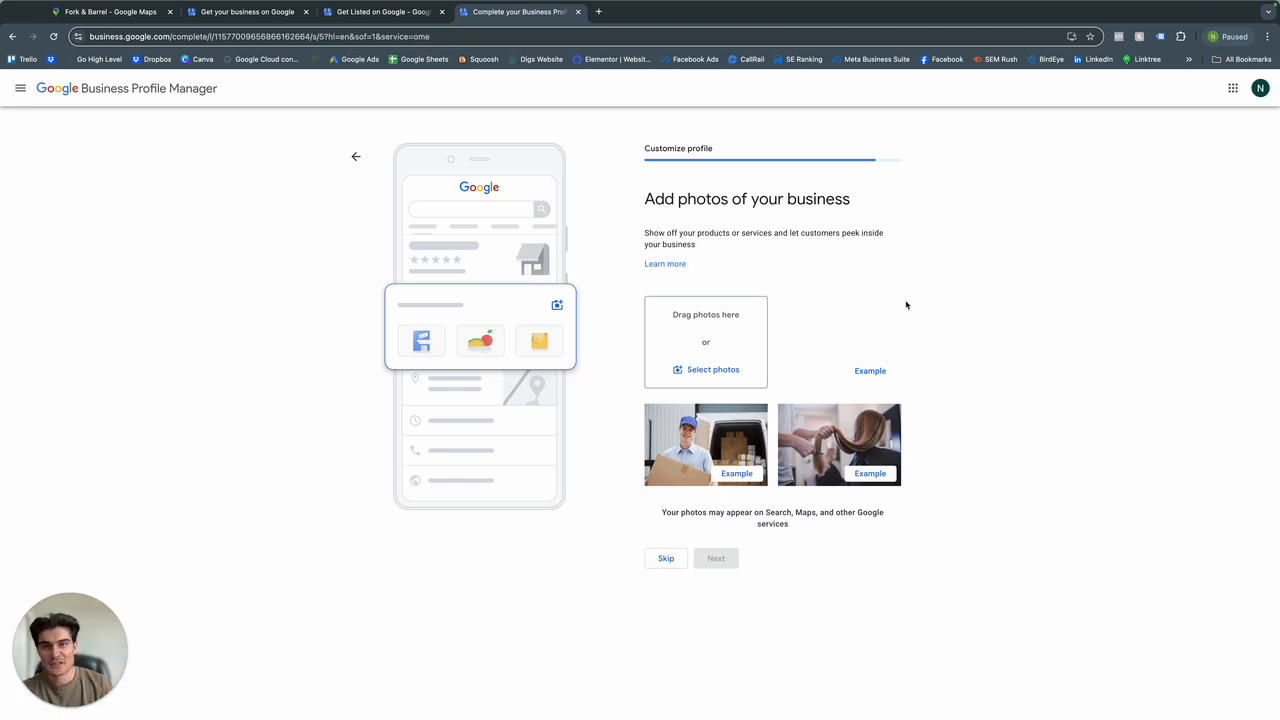
Switch to Google Maps and view the listing photos of Nick's Athletic Performance and Nick's Pizzeria.
click(109, 17)
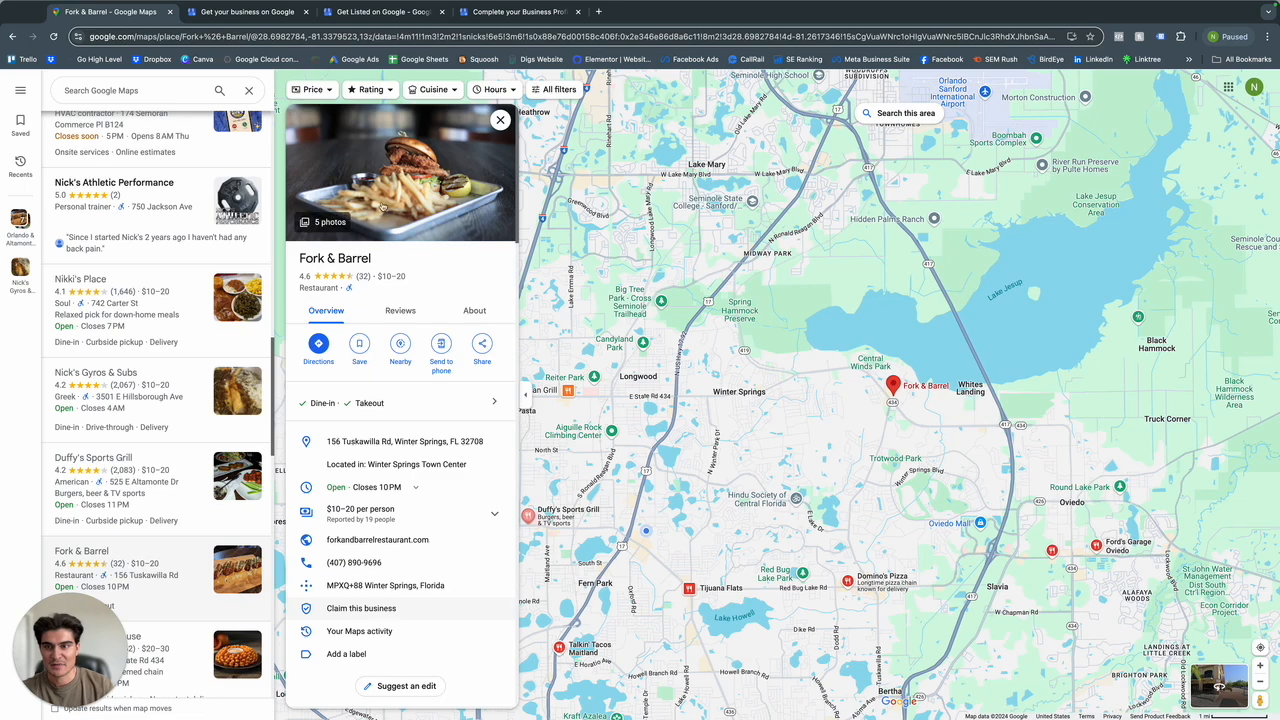
click(155, 218)
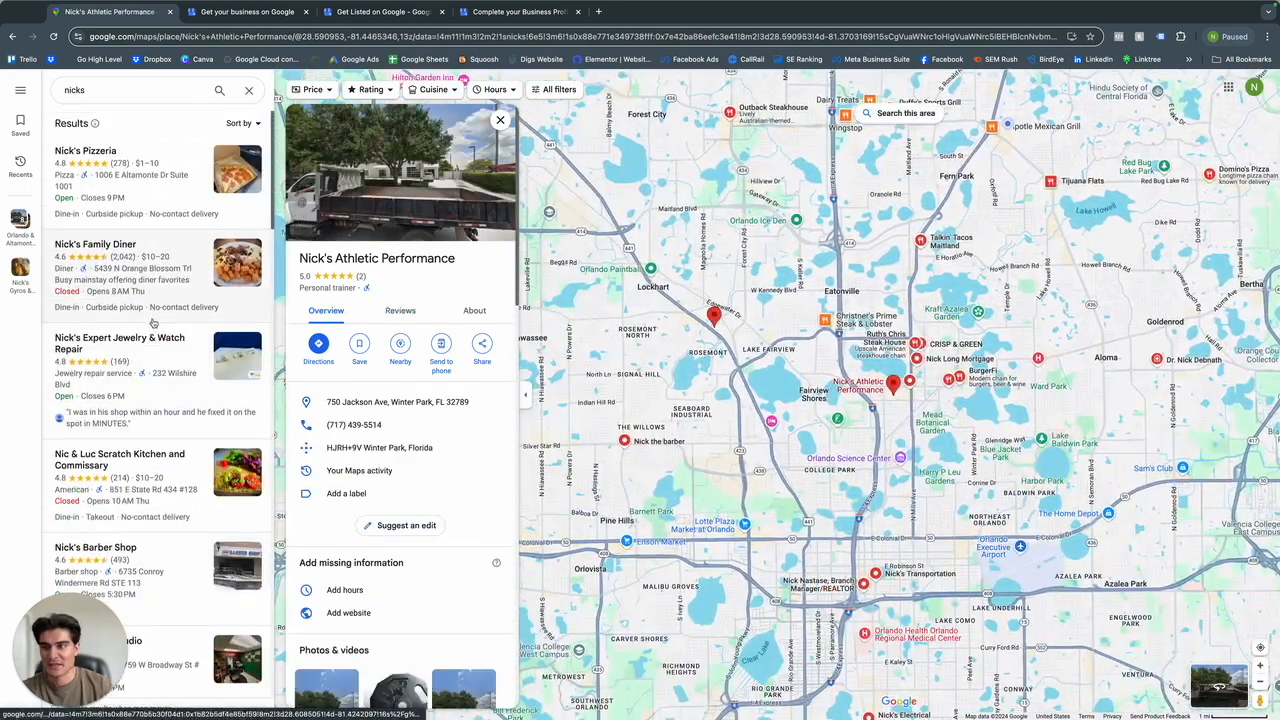
click(134, 204)
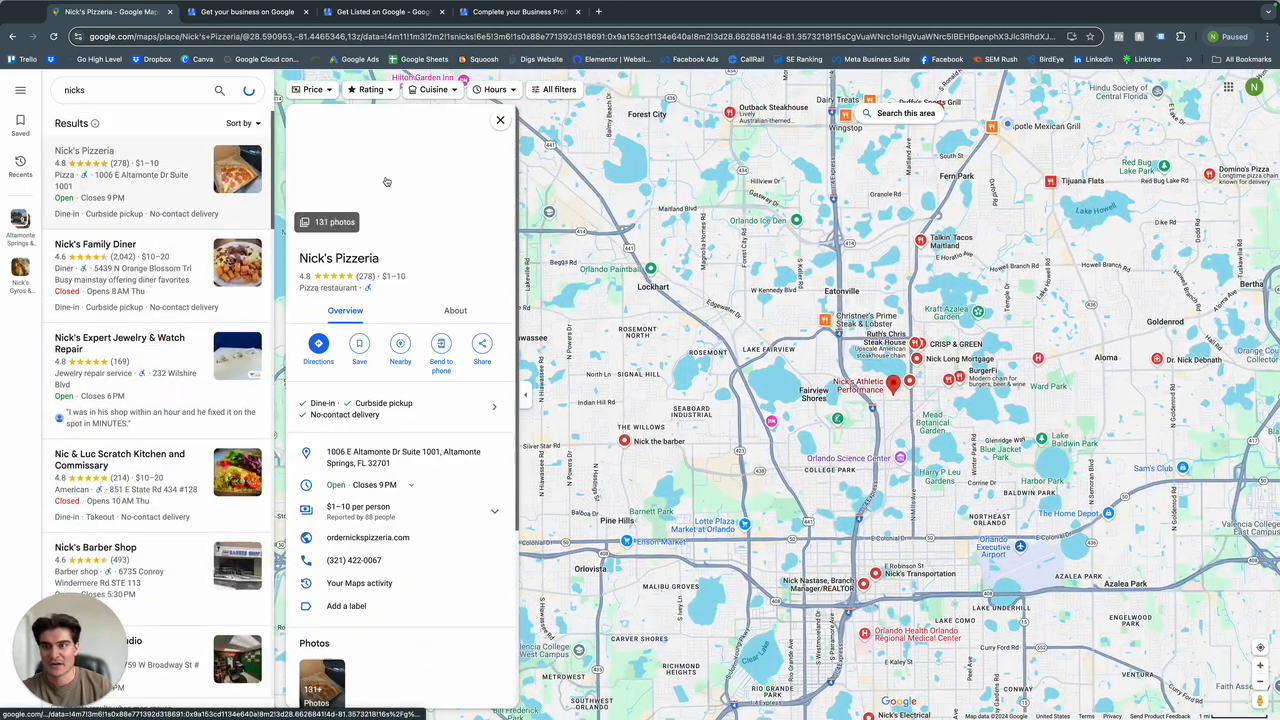
Return to the profile setup, skip the photos, $1,000 advertising credit and Google Workspace offers, and continue to the finished profile.
click(487, 26)
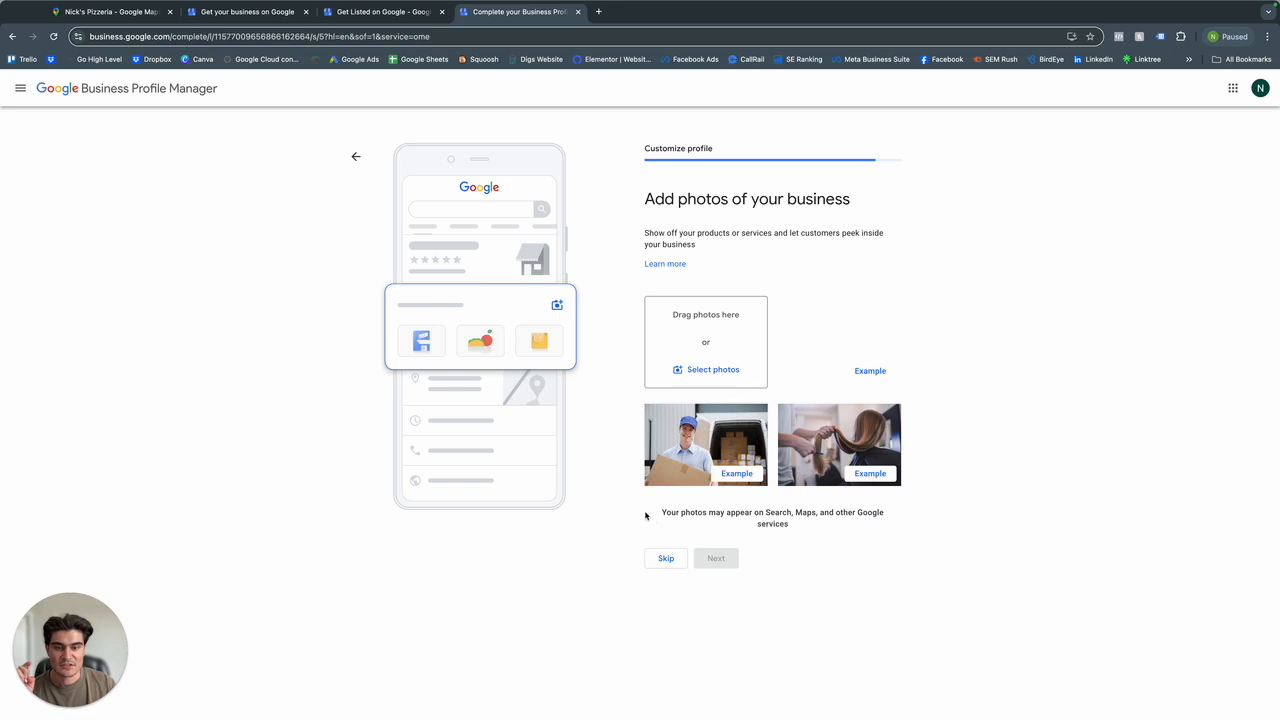
click(666, 558)
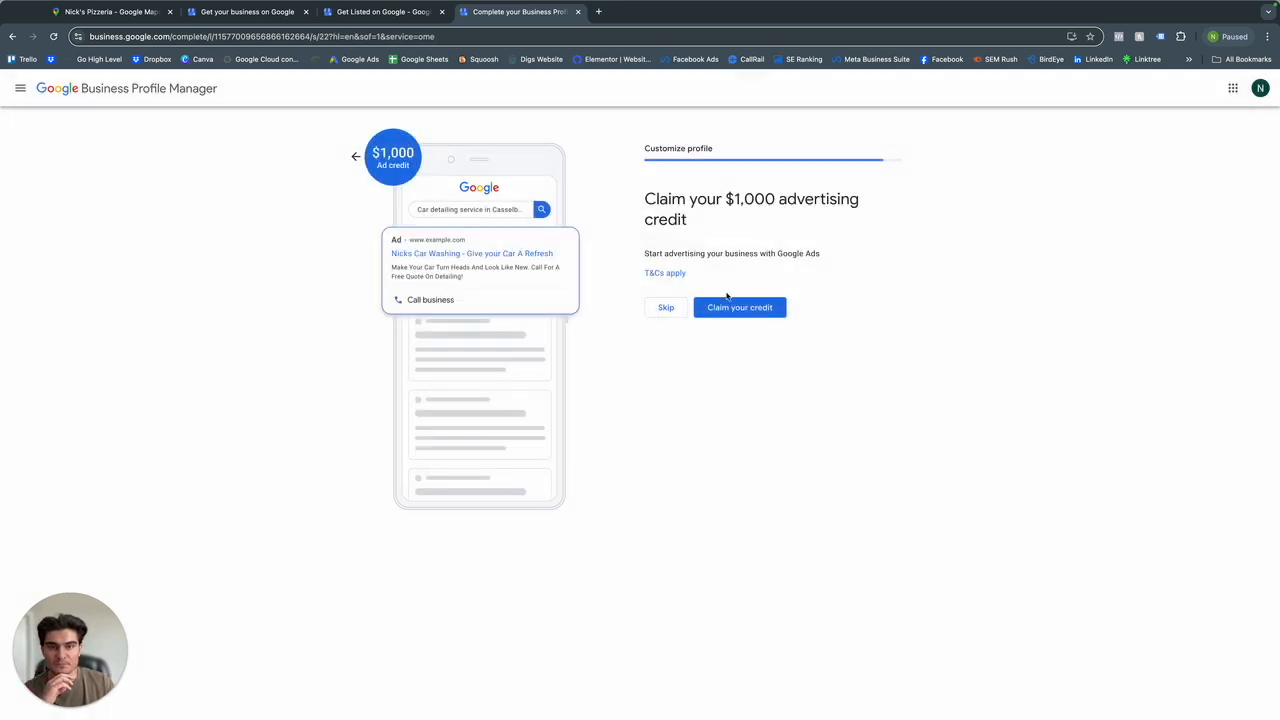
drag(686, 218, 651, 200)
click(652, 210)
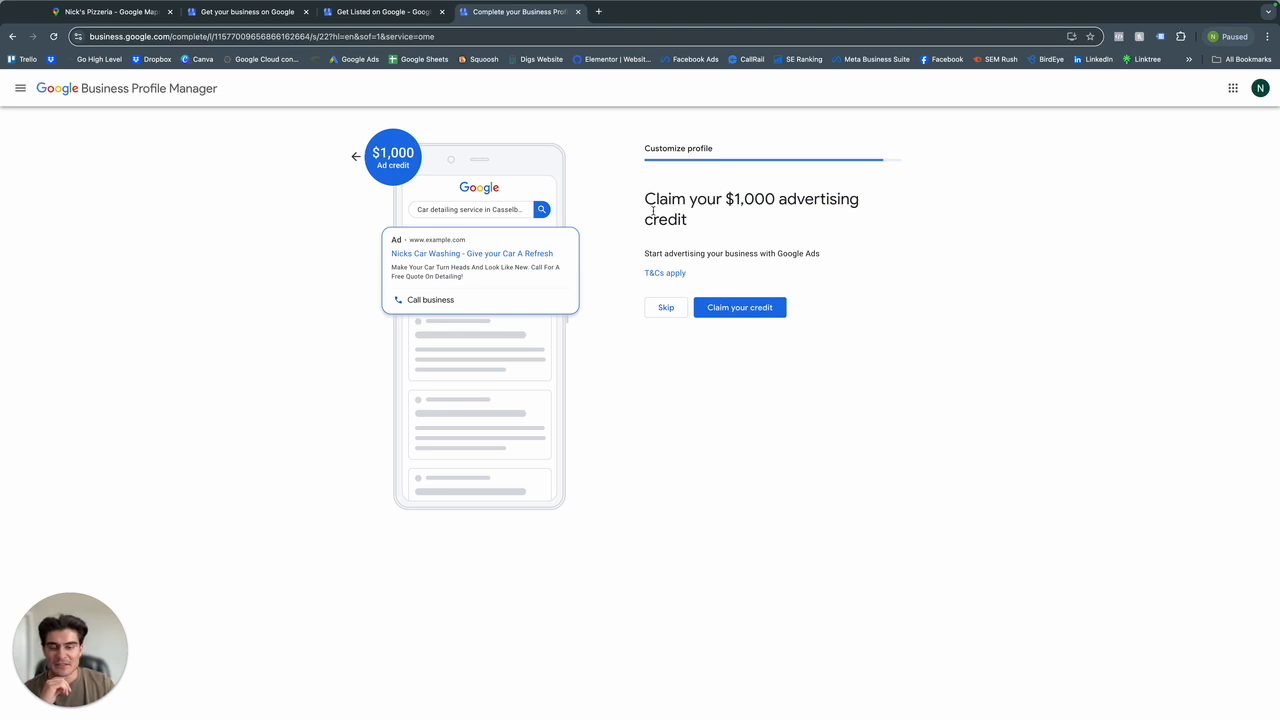
drag(695, 224, 646, 203)
click(648, 198)
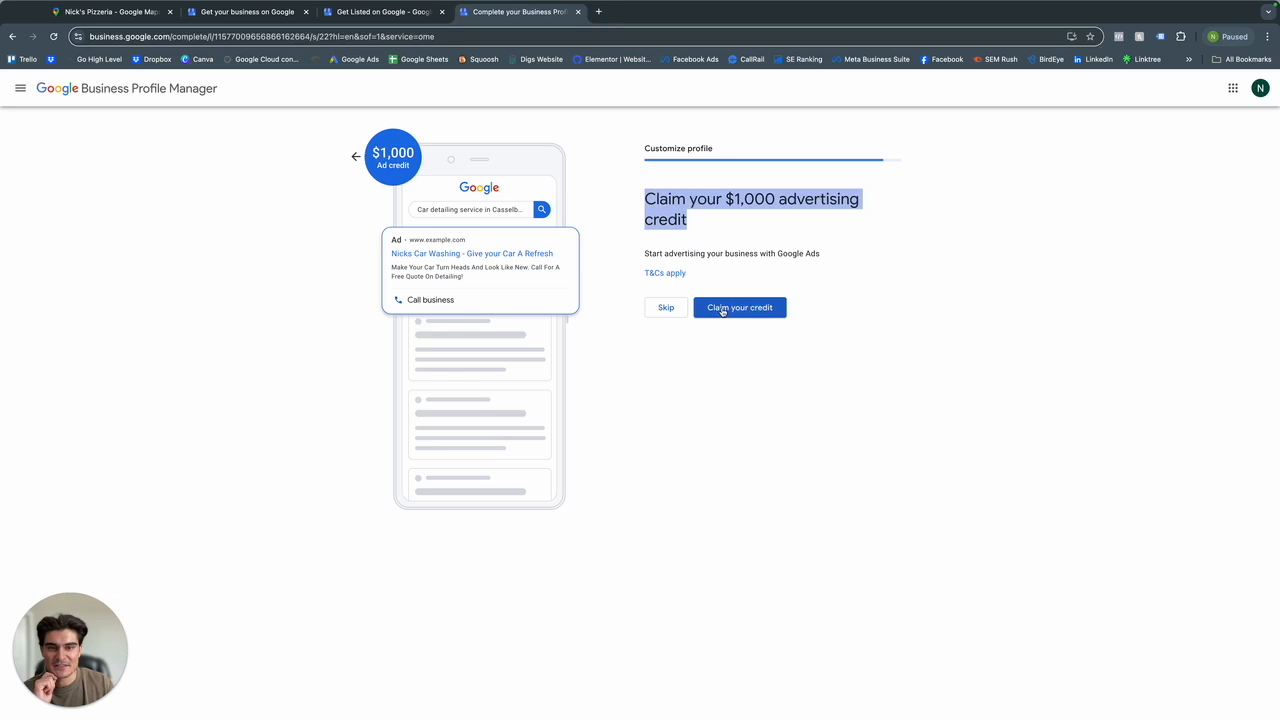
click(662, 309)
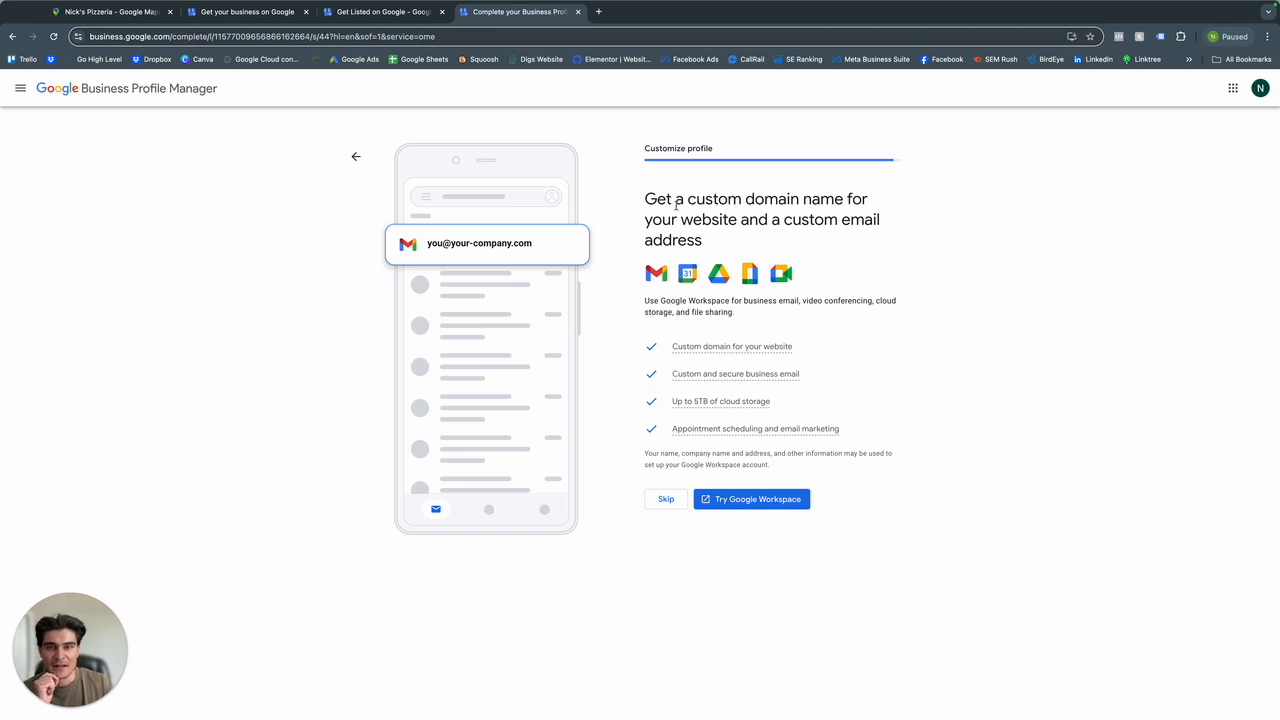
click(667, 498)
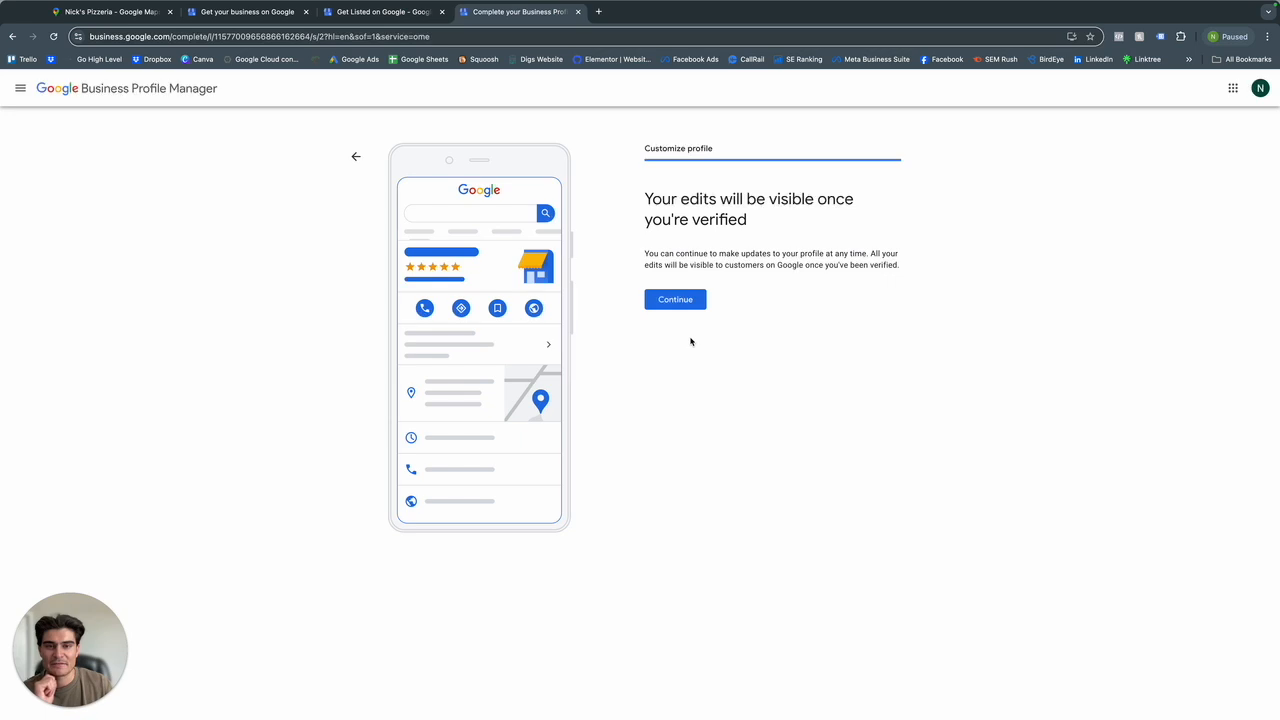
click(692, 301)
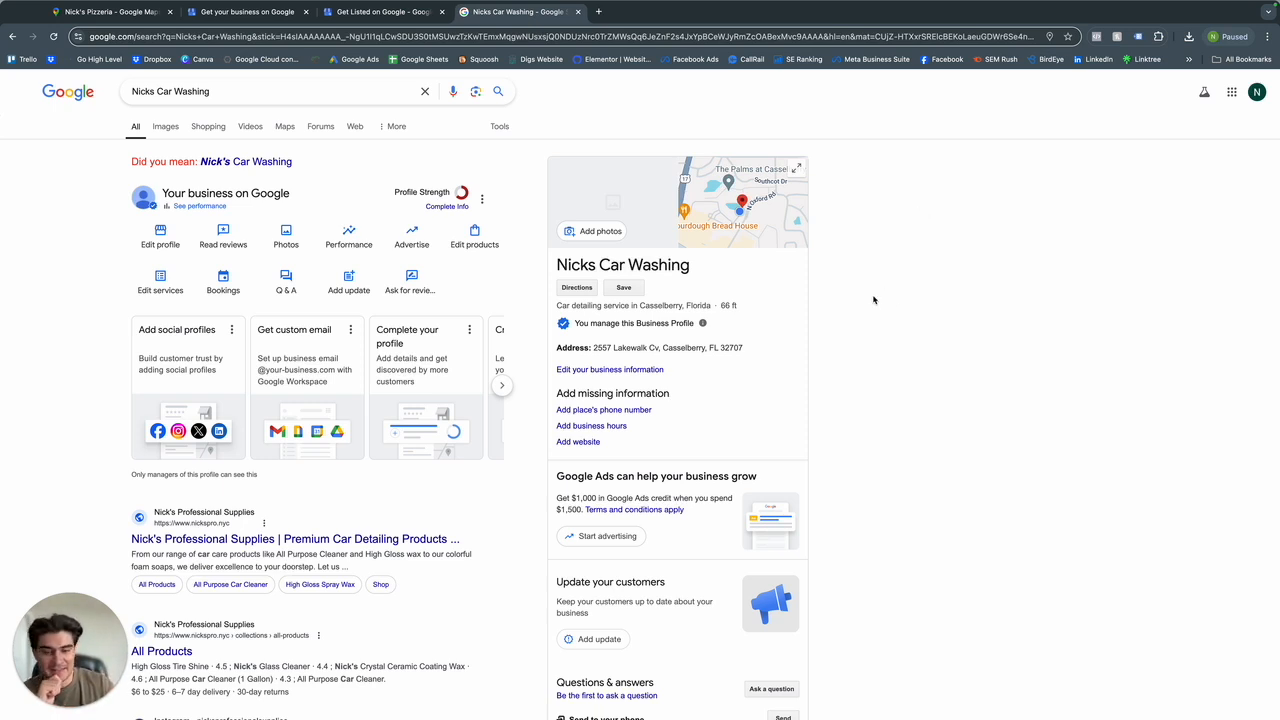
Read the Google Ads credit offer and its spending requirement on the Nicks Car Washing profile.
drag(556, 477, 646, 498)
scroll(637, 476, down, 1)
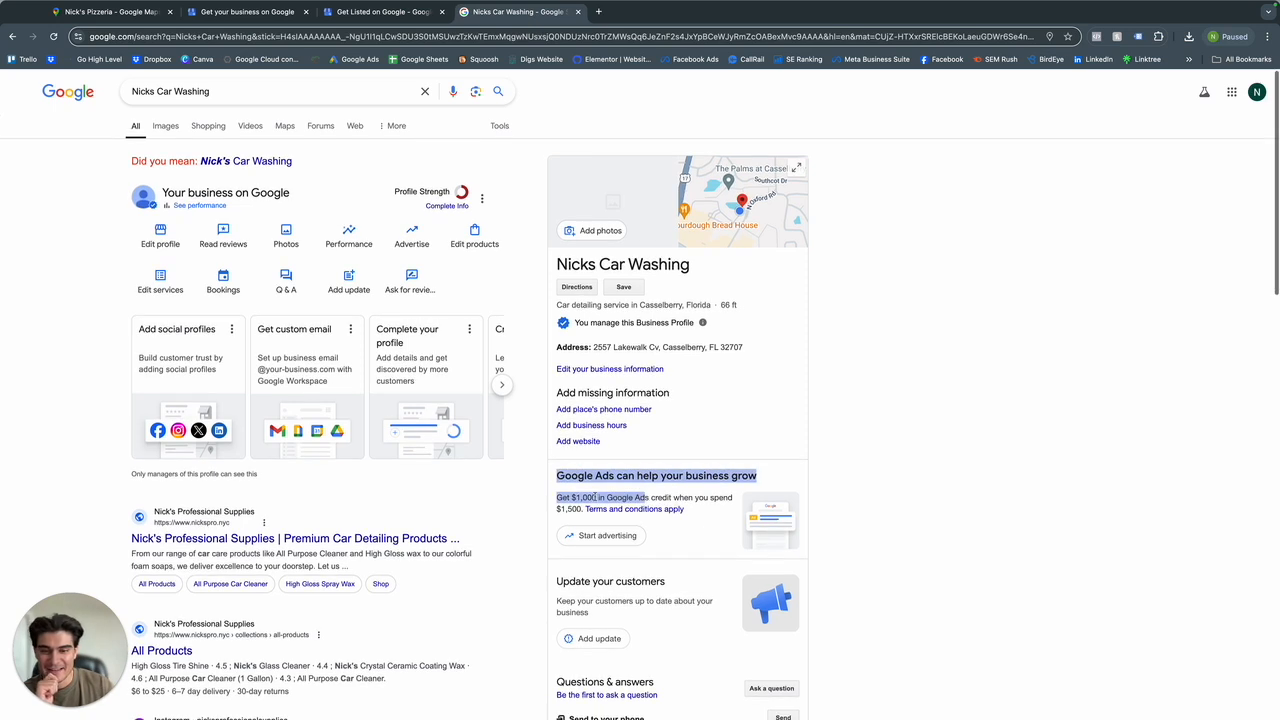
click(594, 497)
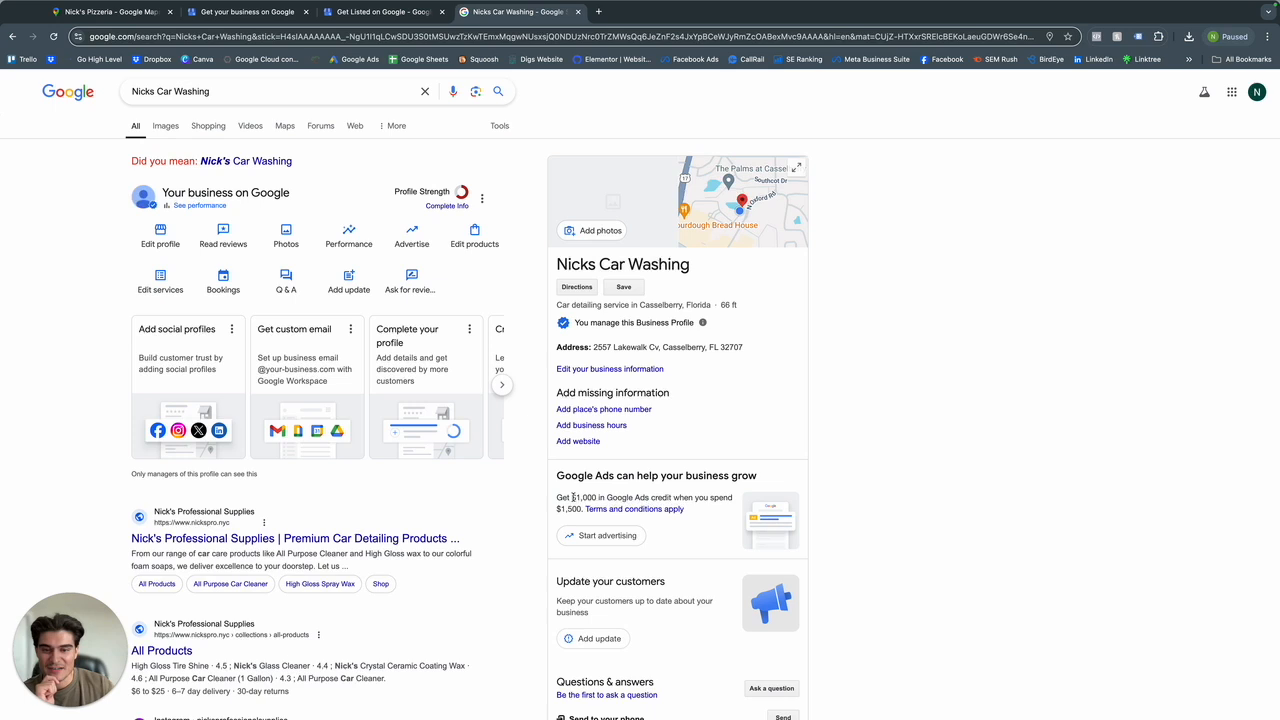
drag(584, 509, 554, 505)
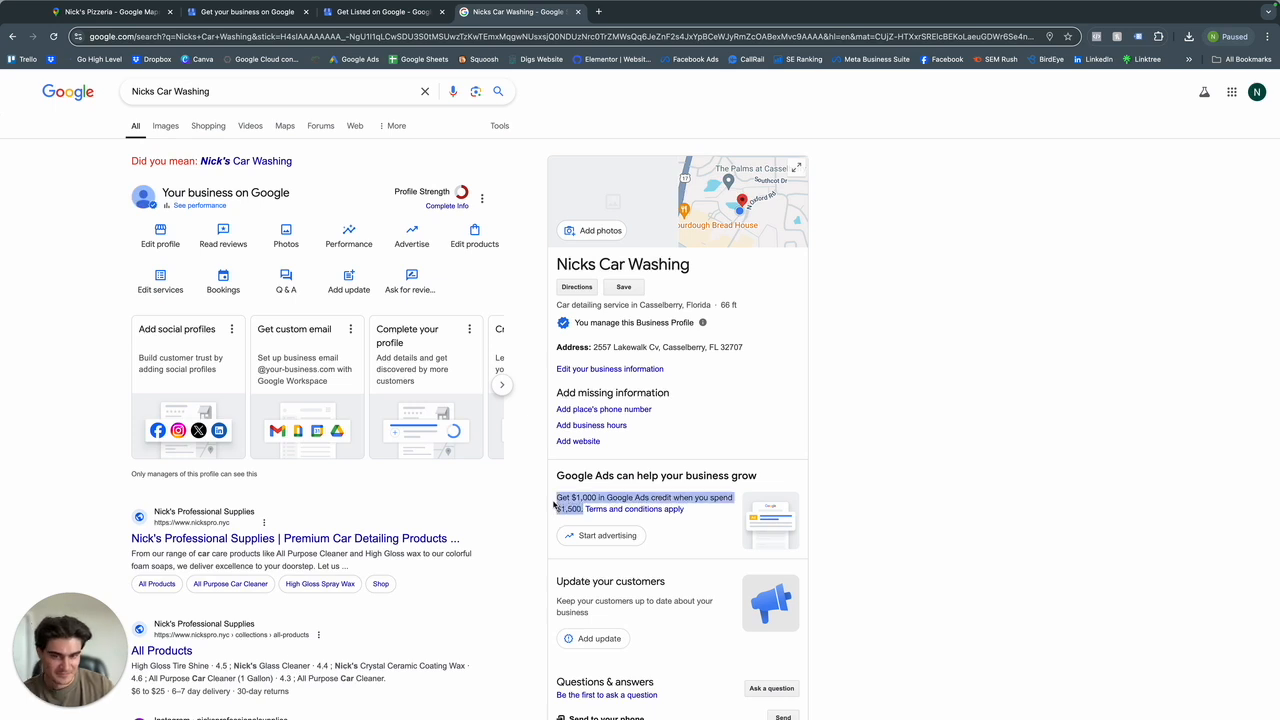
click(550, 479)
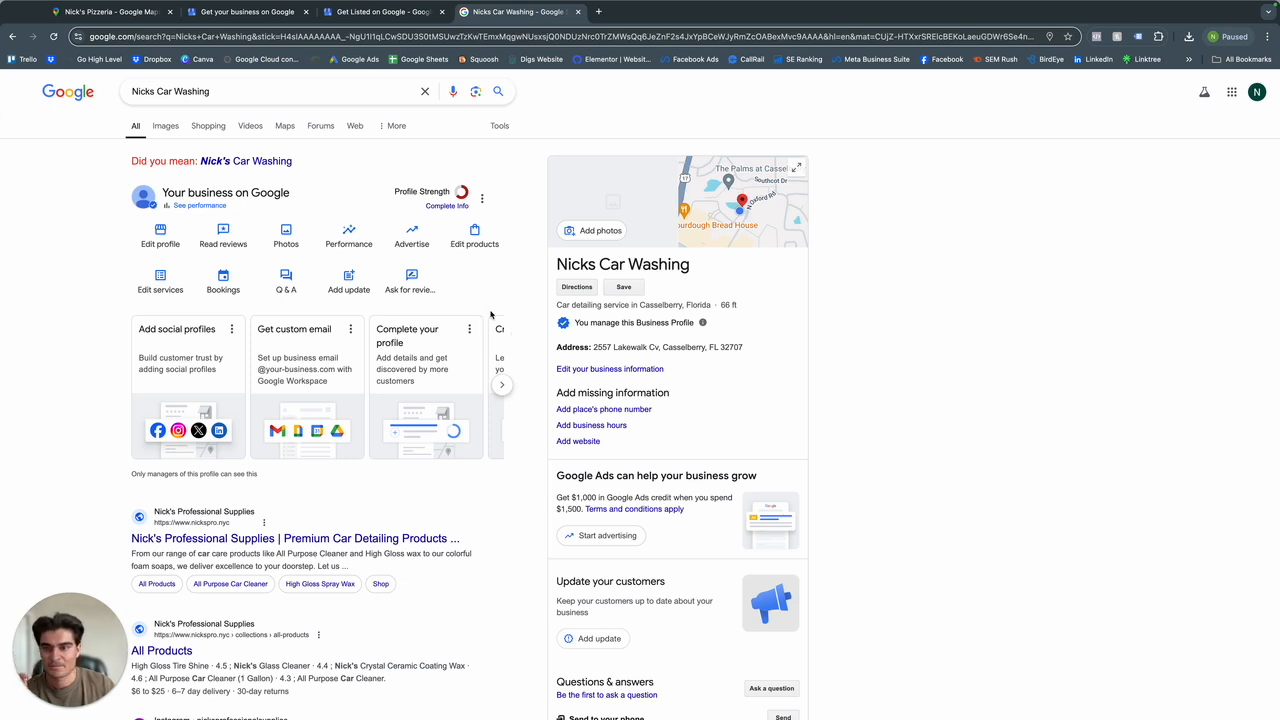
Copy the review link for requesting customer reviews of the business and close the dialog.
click(418, 282)
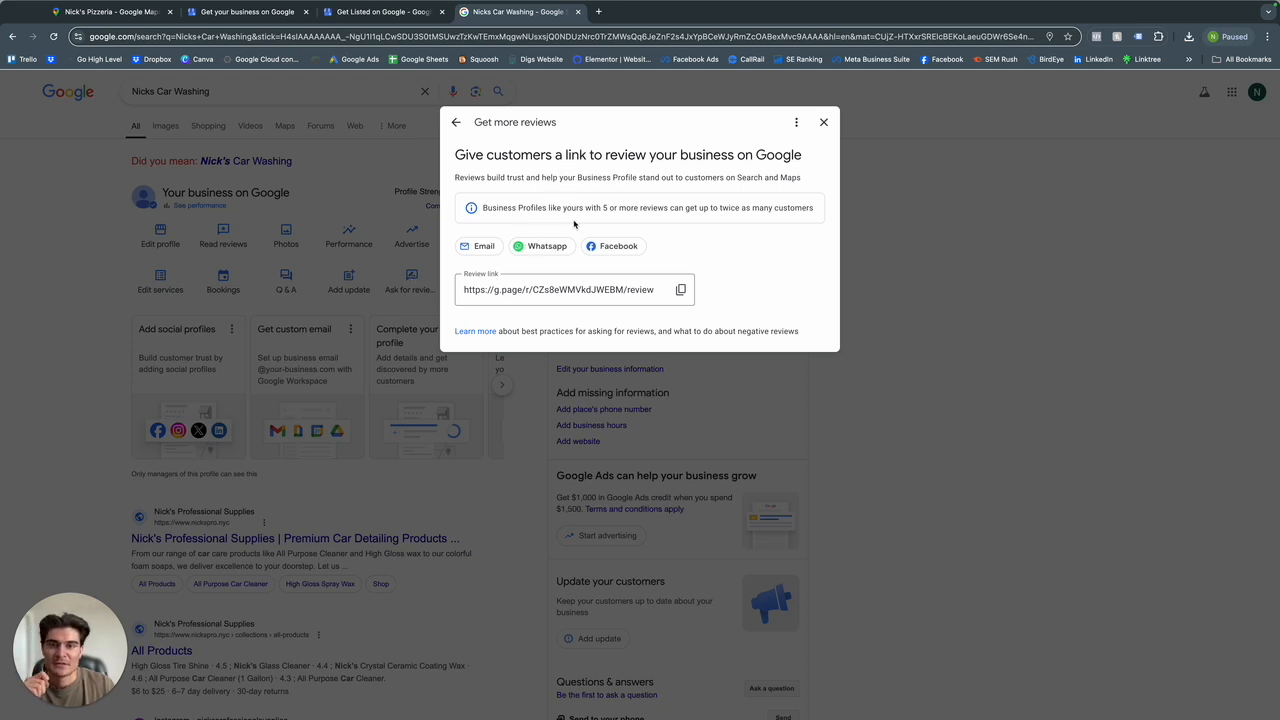
click(679, 290)
click(823, 122)
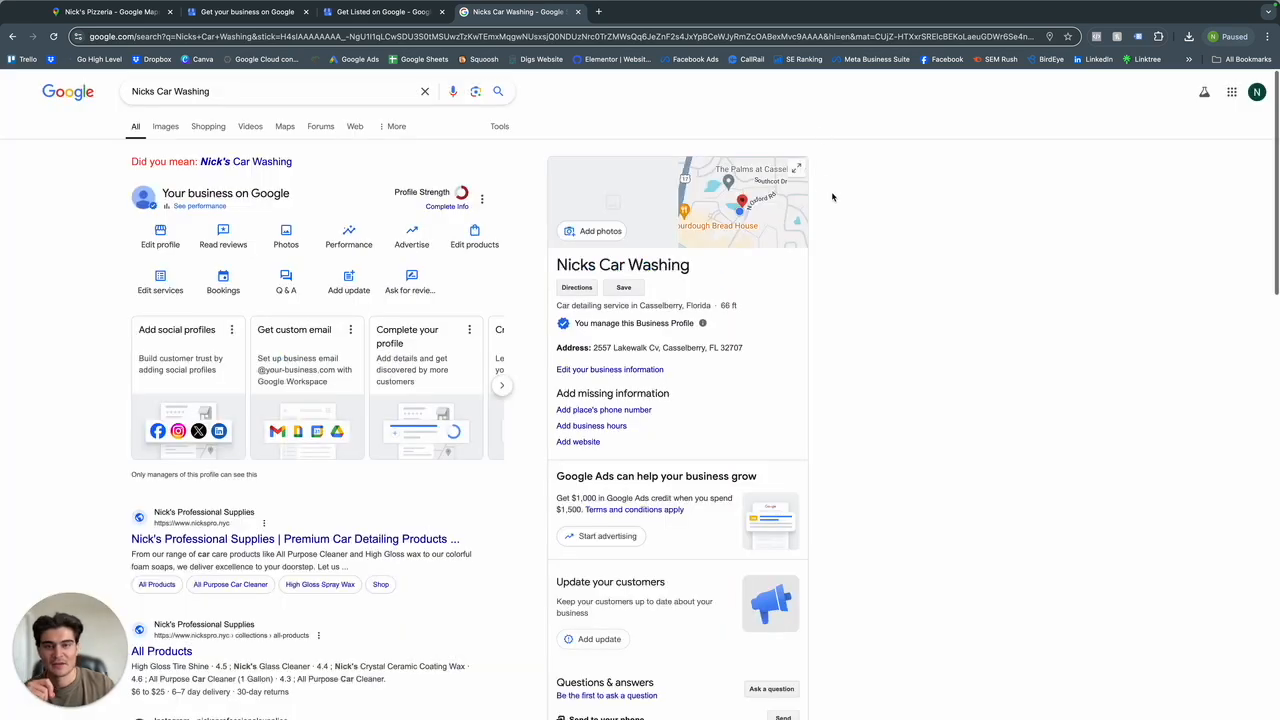